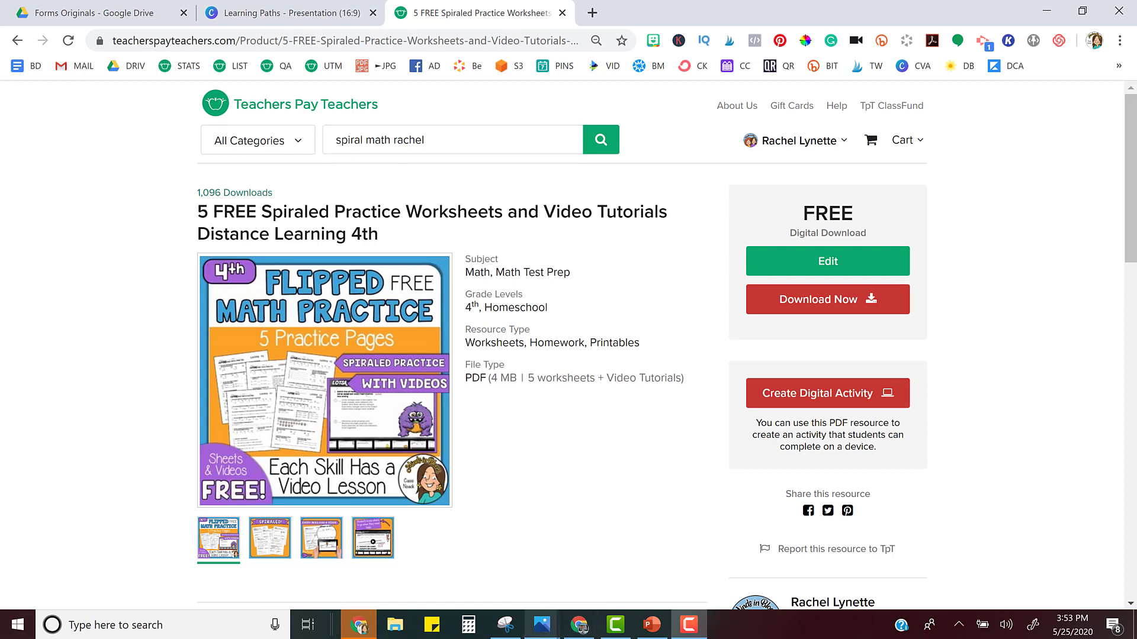
# Switch to the other browser window and download the free 4th grade Spiraled Practice Worksheets product
pyautogui.click(584, 632)
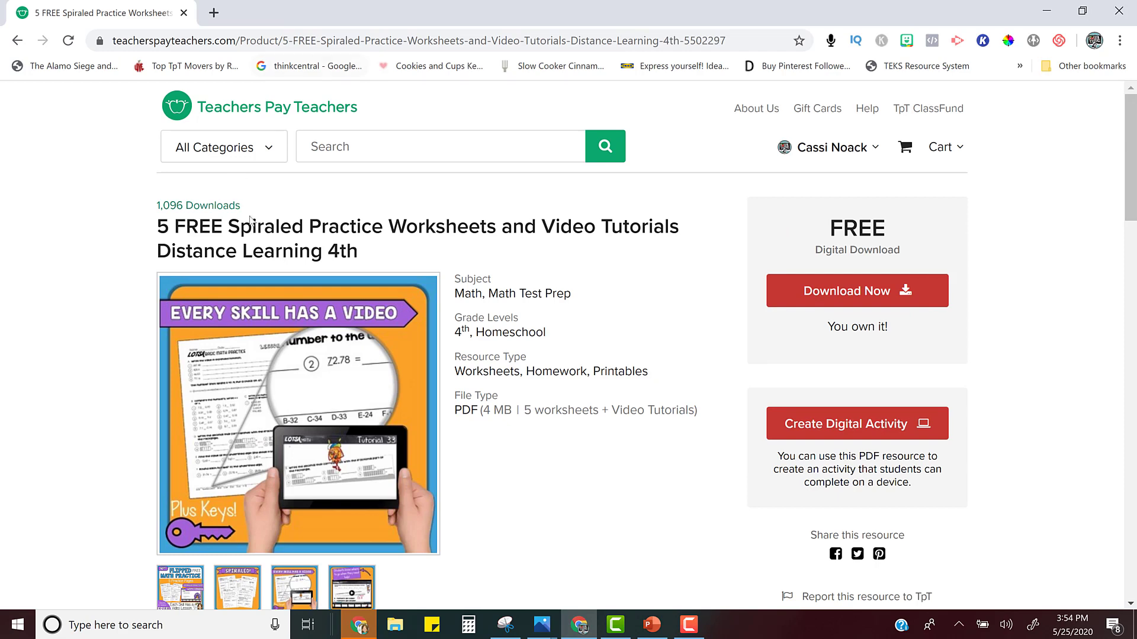
pyautogui.click(196, 588)
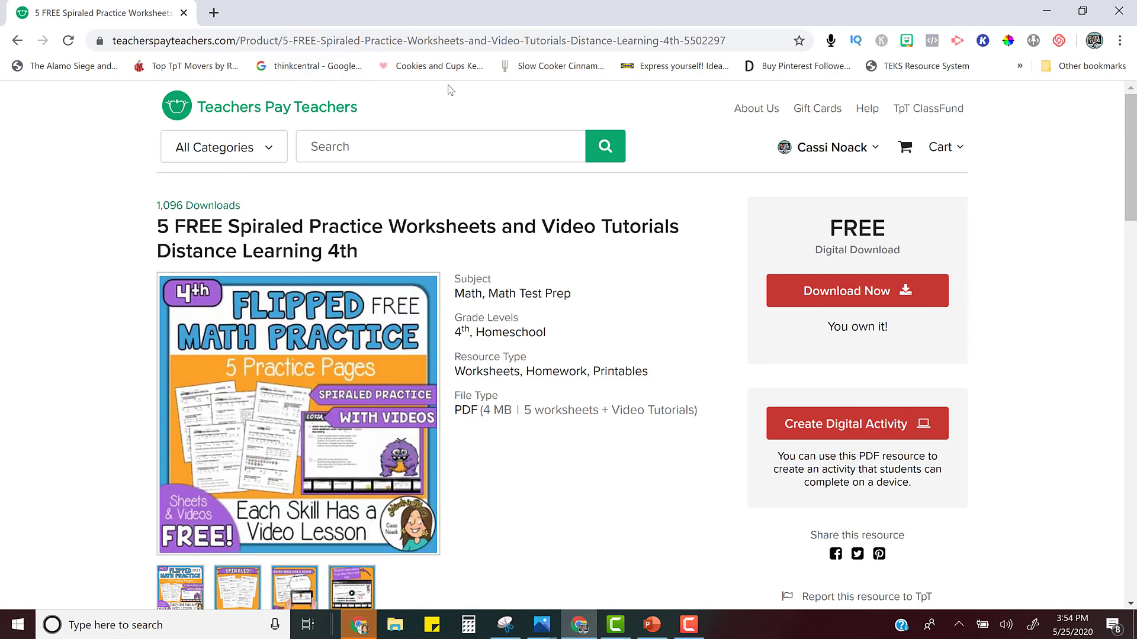
pyautogui.click(875, 302)
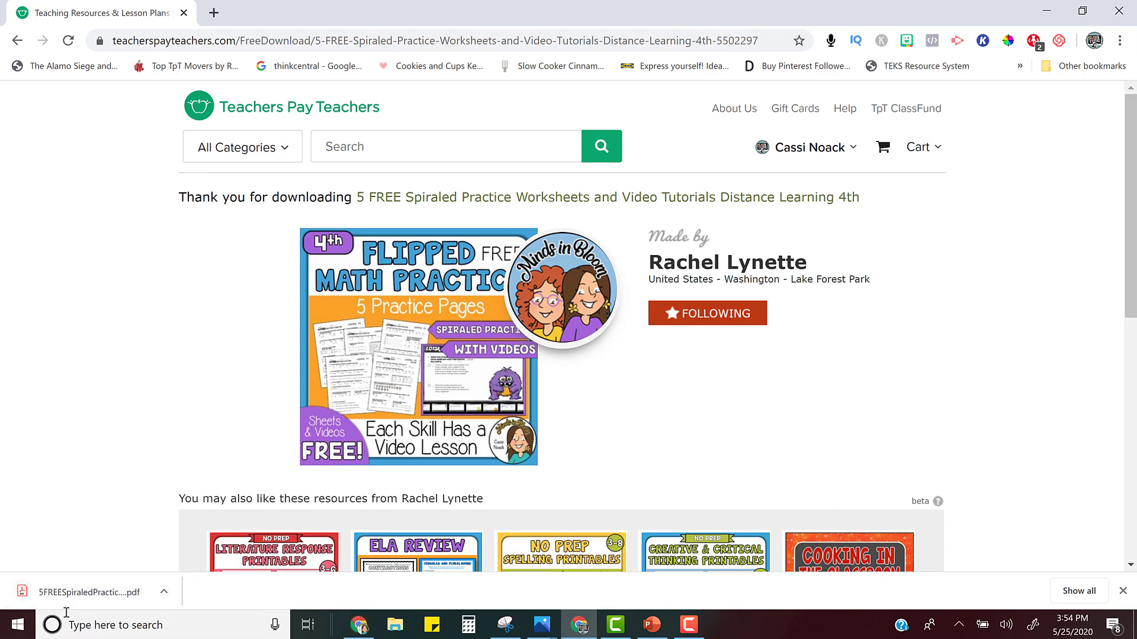
# Return to the worksheets' product page and create a digital activity from the PDF
pyautogui.click(462, 197)
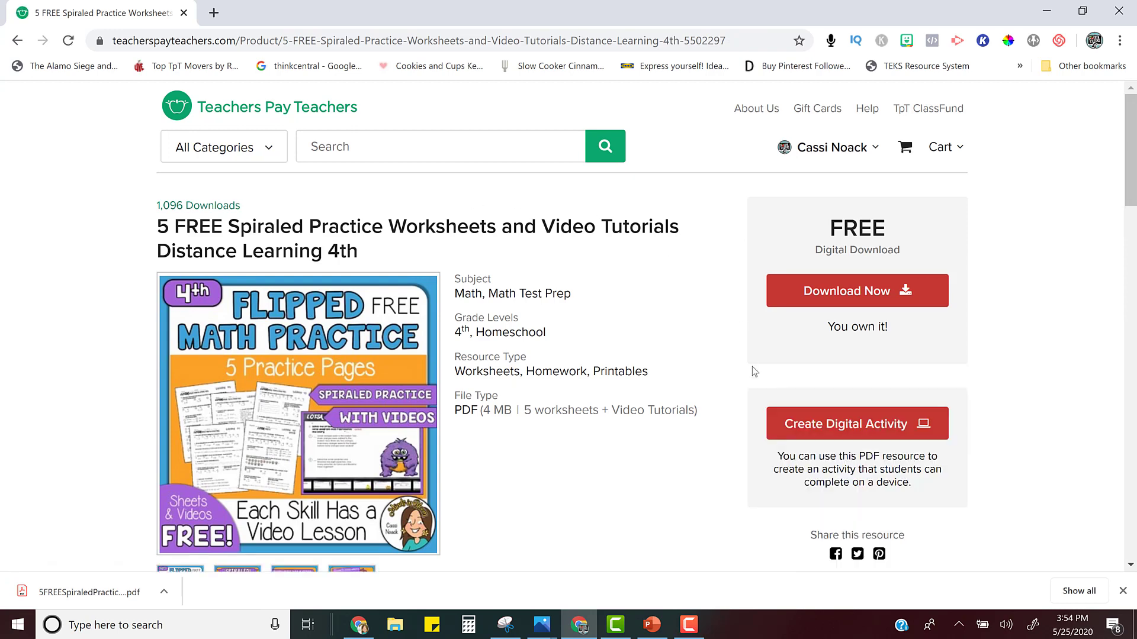
pyautogui.click(820, 433)
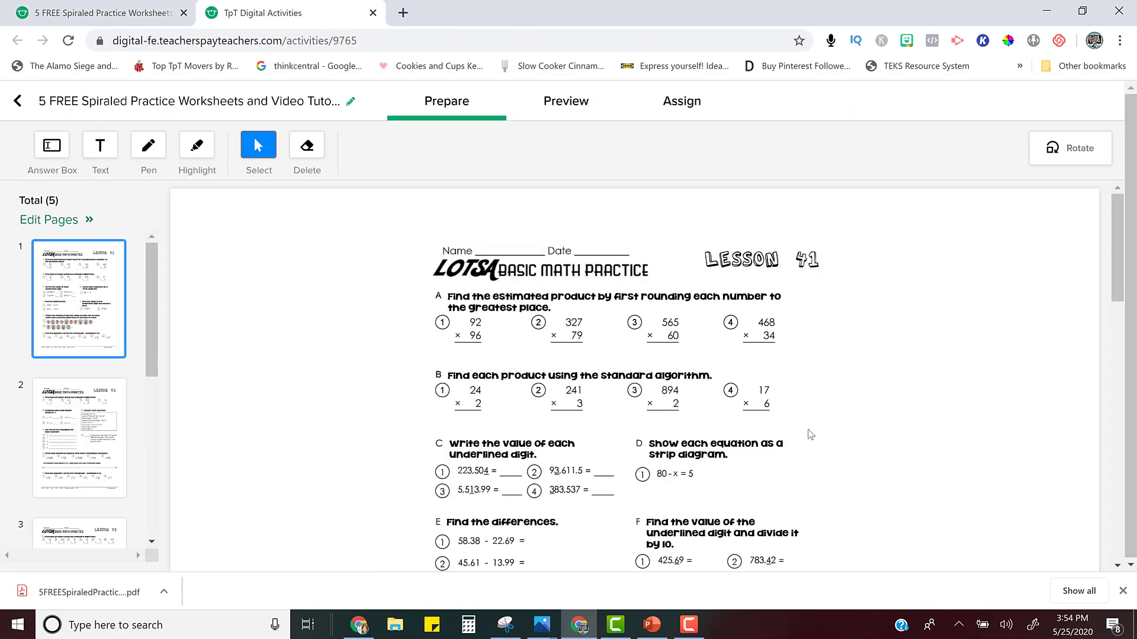
# Remove every page from the activity except the first one, Lesson 41, and save the page selection
pyautogui.scroll(-6, 107, 305)
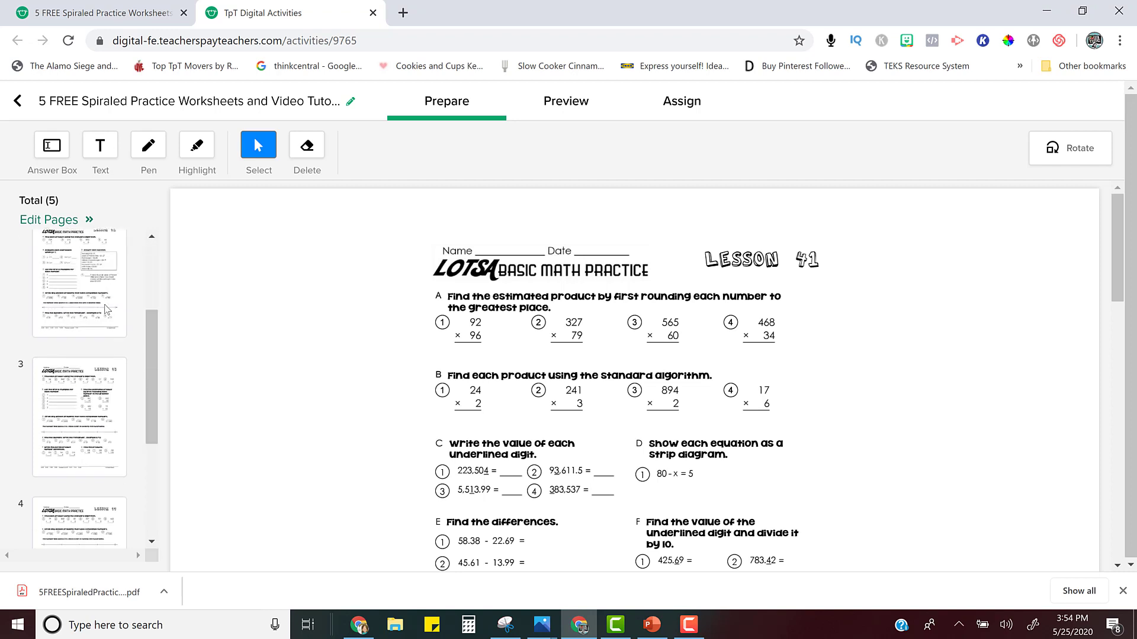
pyautogui.scroll(6, 105, 459)
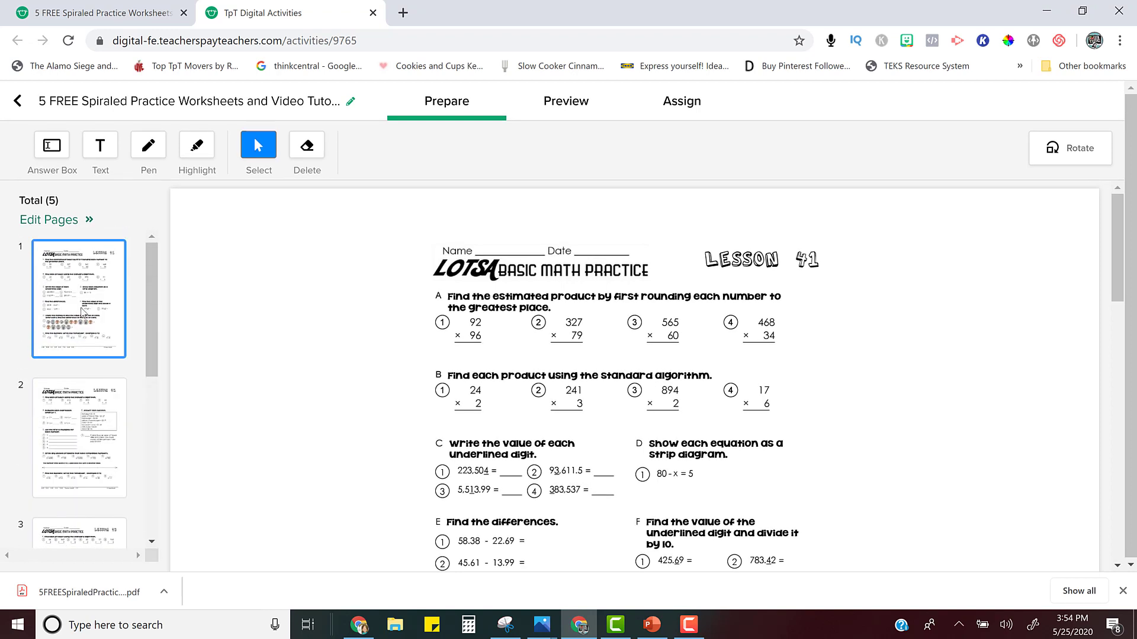
pyautogui.scroll(-5, 81, 310)
pyautogui.scroll(3, 101, 447)
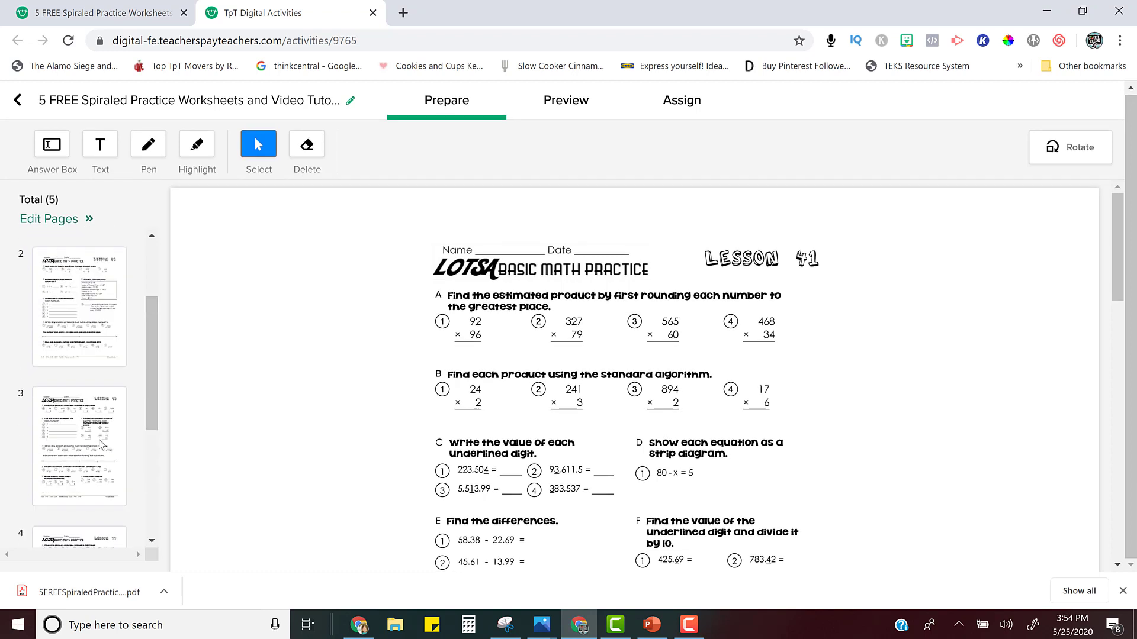
pyautogui.scroll(2, 101, 445)
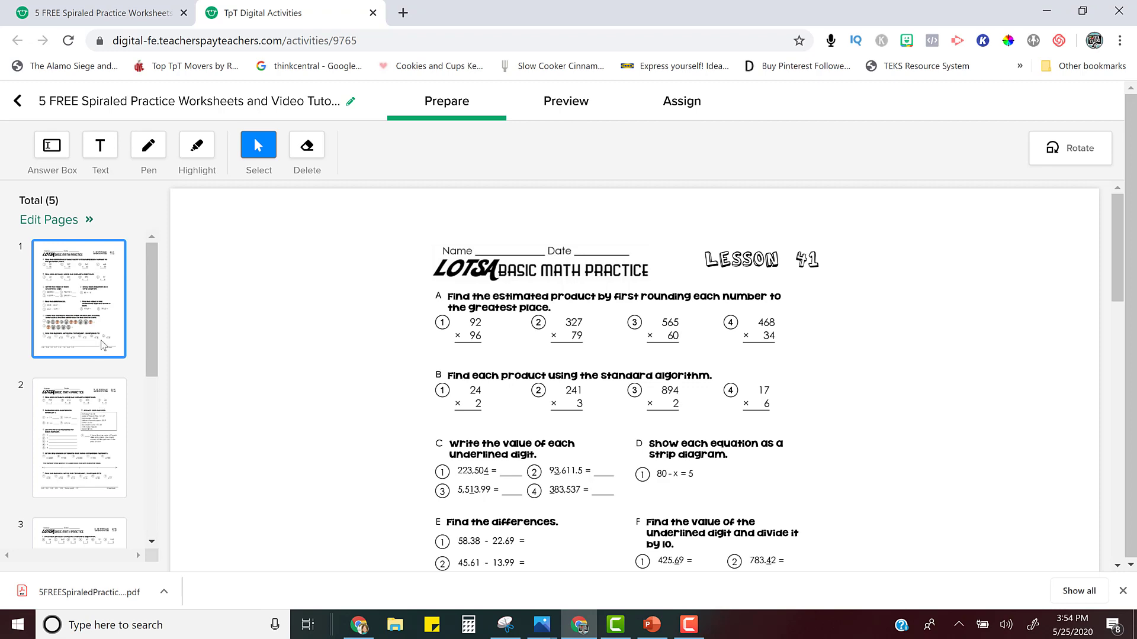
pyautogui.click(54, 223)
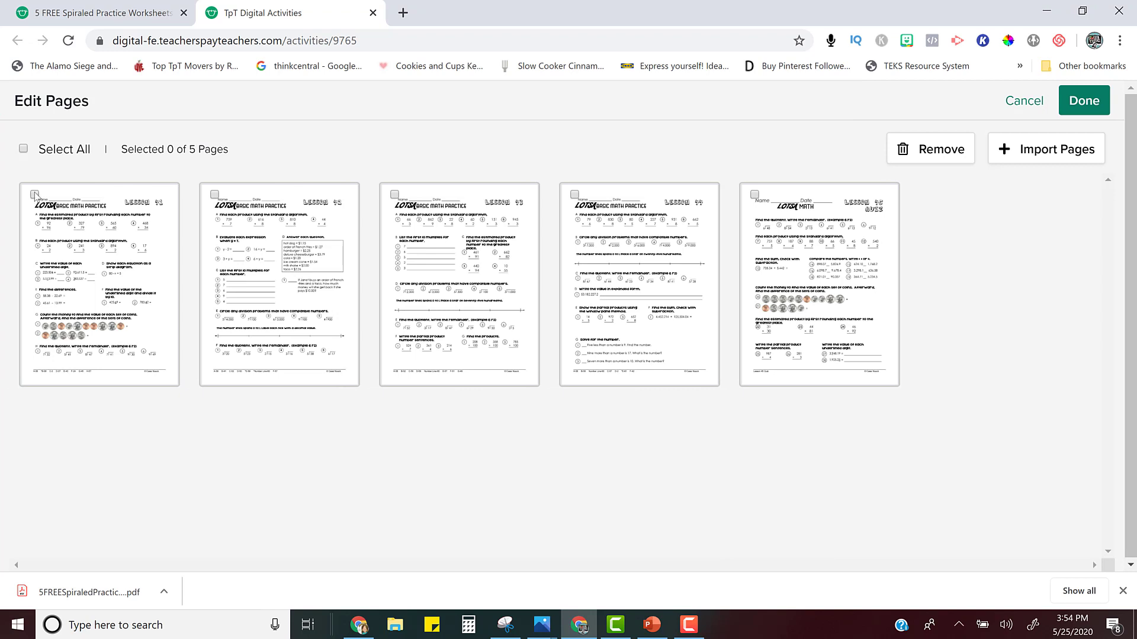
pyautogui.click(24, 150)
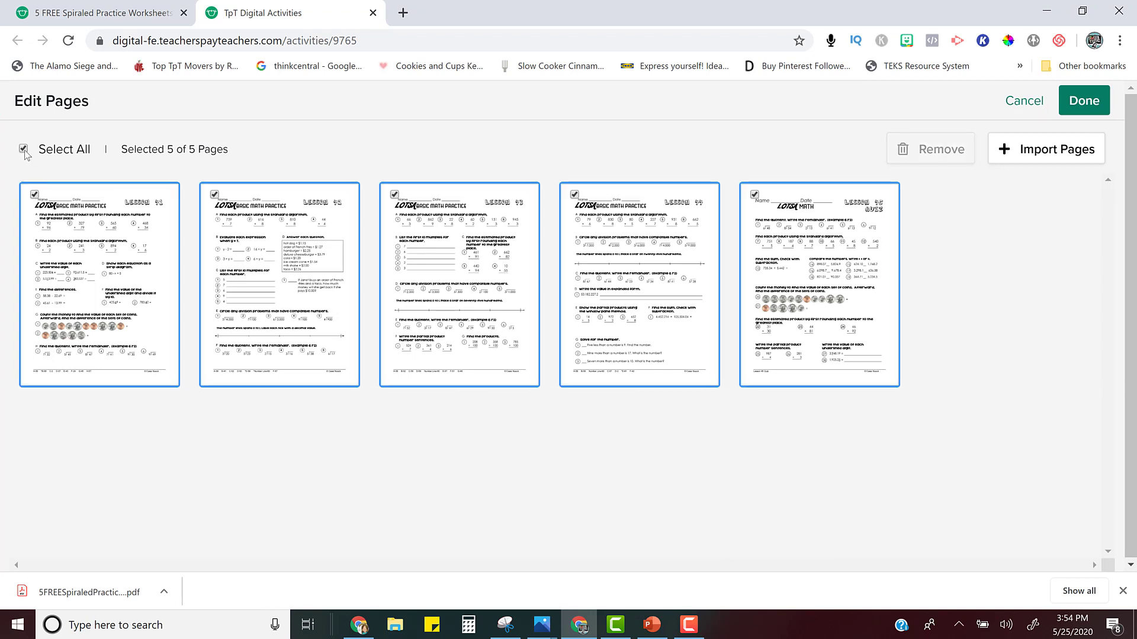
pyautogui.click(35, 195)
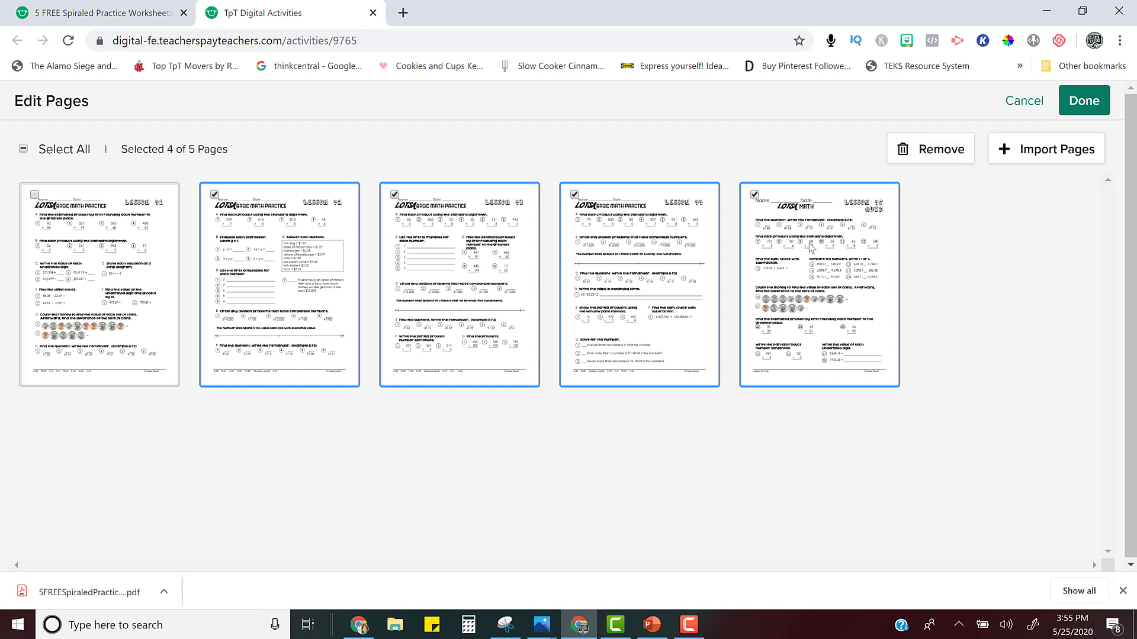
pyautogui.click(930, 158)
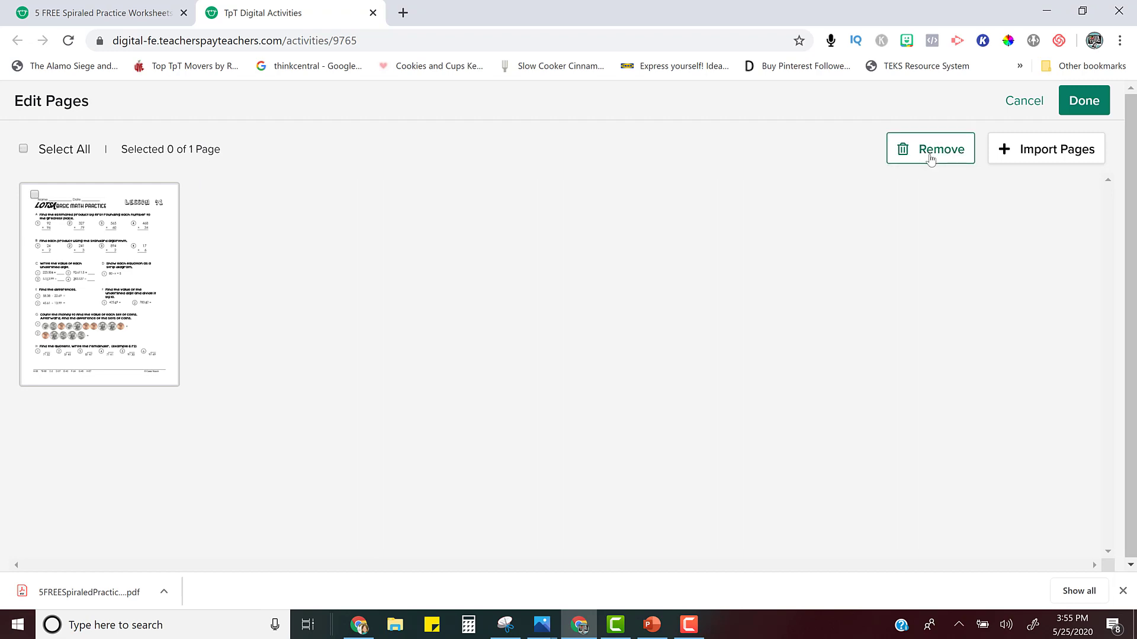
pyautogui.click(1086, 106)
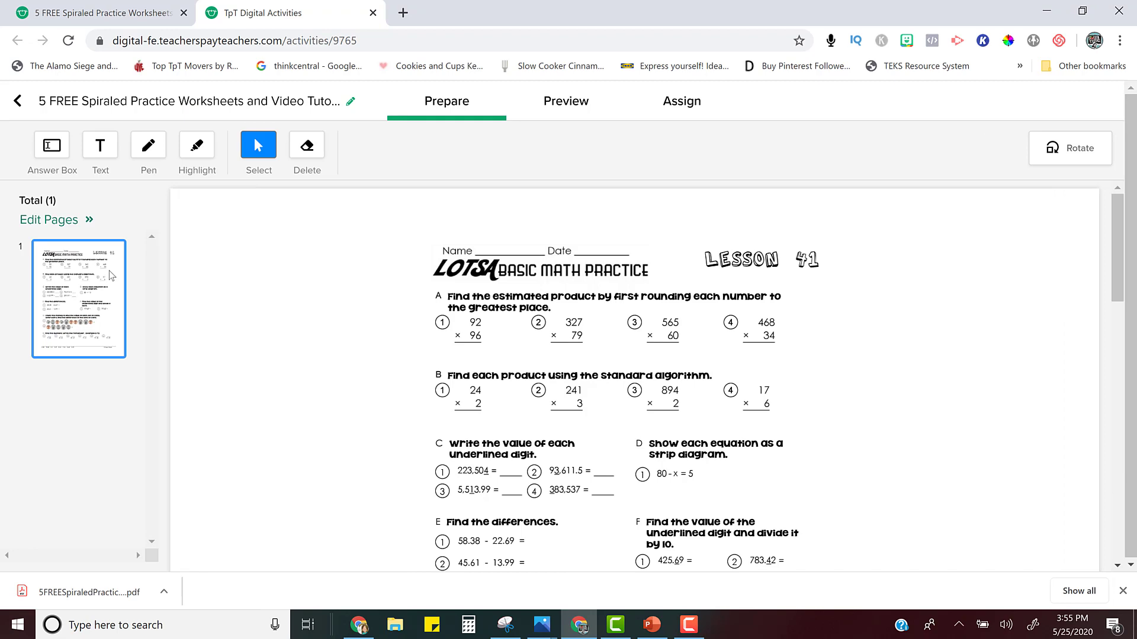
# Import the completed Lesson 41 answer key page into the activity, save the page list and open that page
pyautogui.scroll(-6, 520, 414)
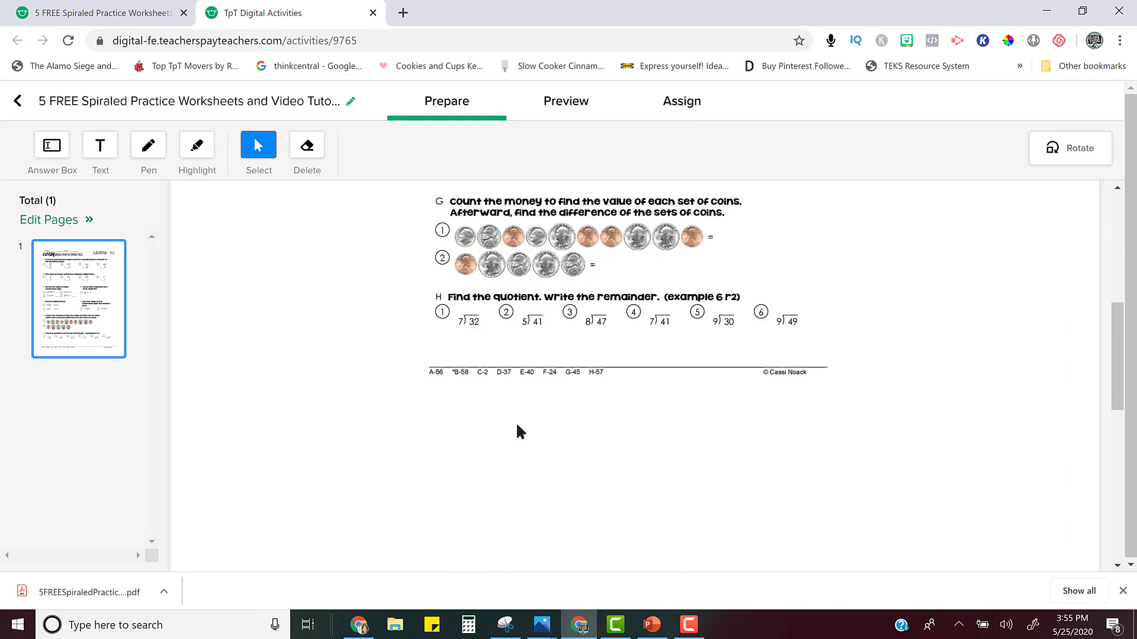
pyautogui.scroll(6, 521, 435)
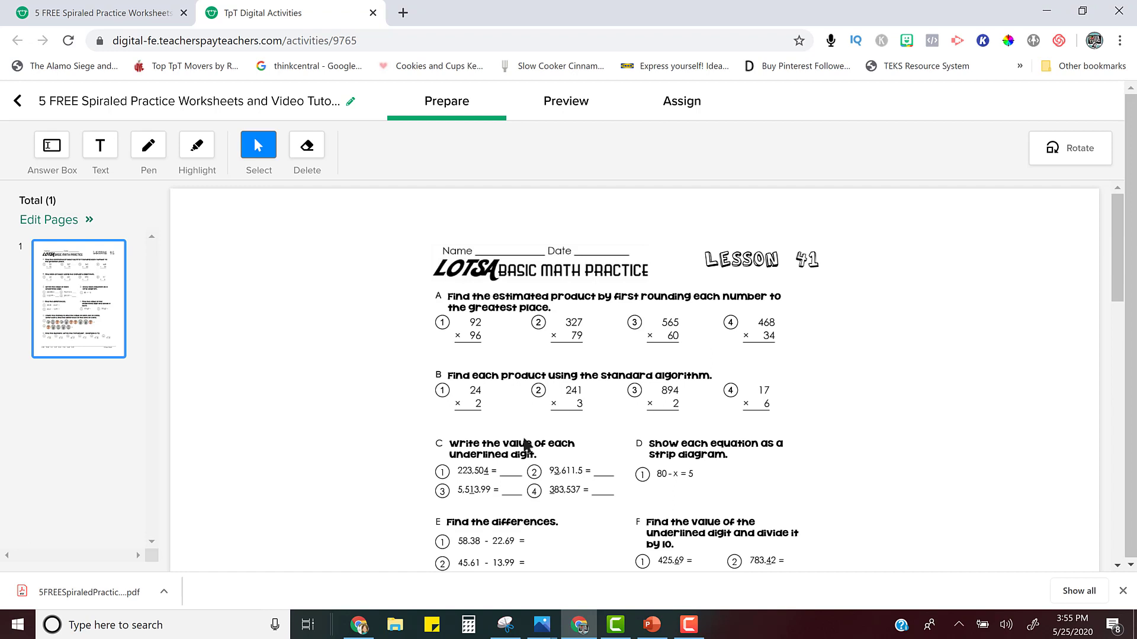
pyautogui.click(51, 221)
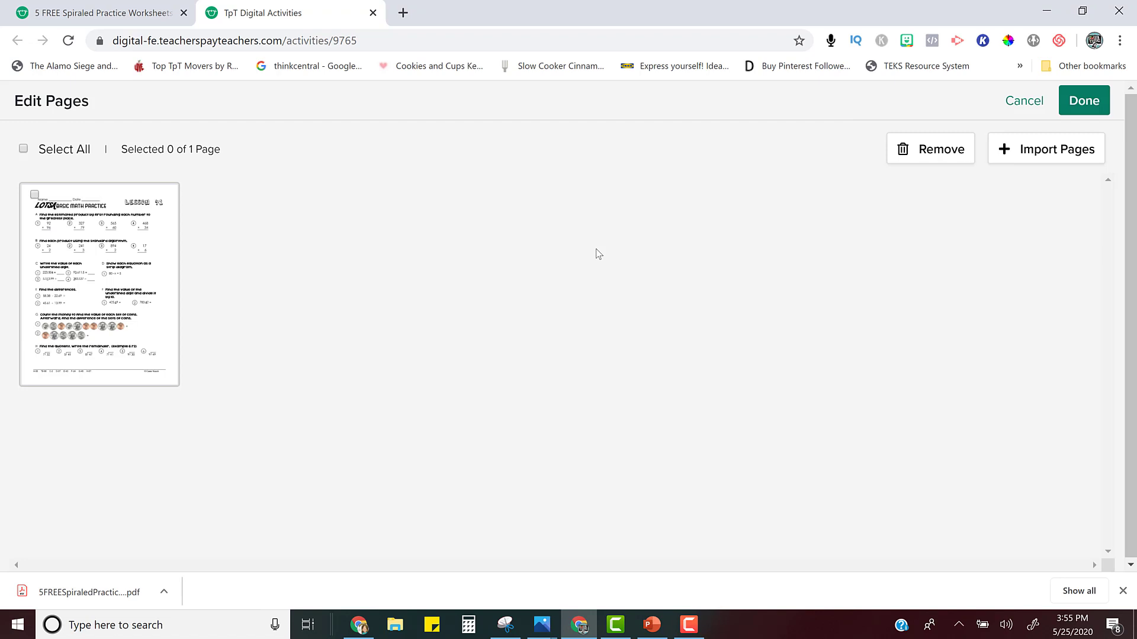
pyautogui.click(1012, 158)
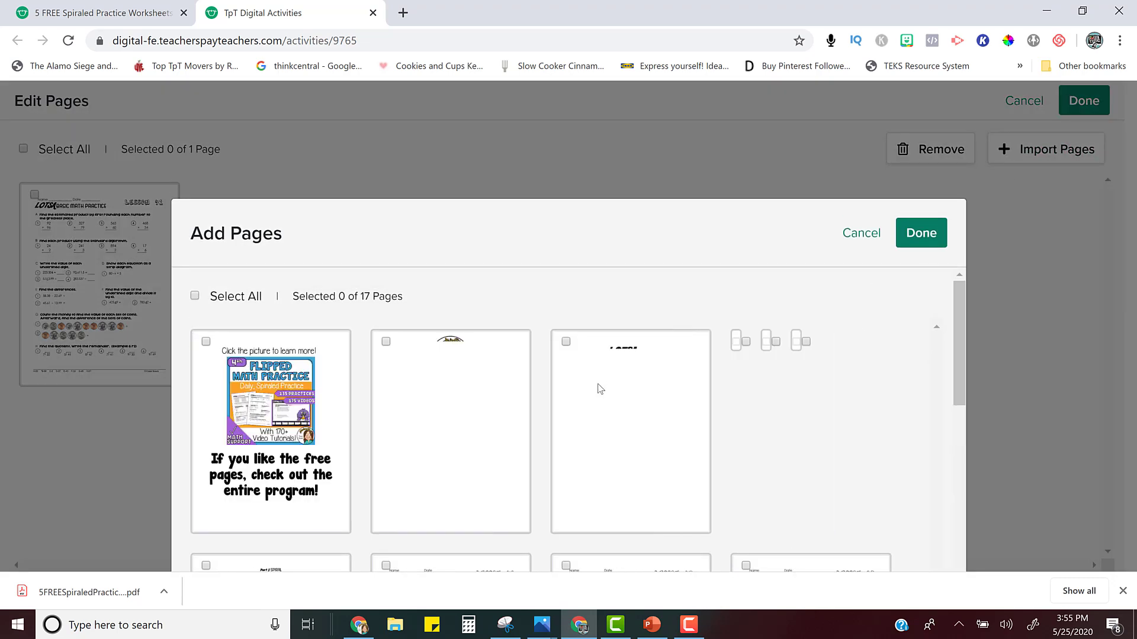
pyautogui.scroll(-3, 596, 394)
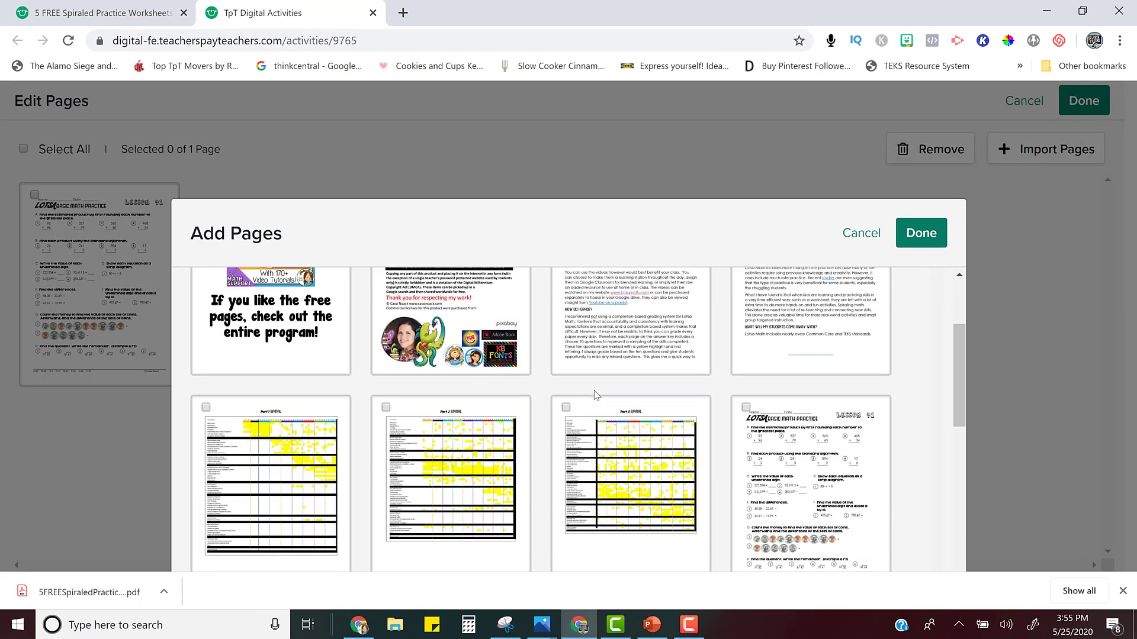
pyautogui.scroll(3, 595, 394)
pyautogui.scroll(-7, 595, 401)
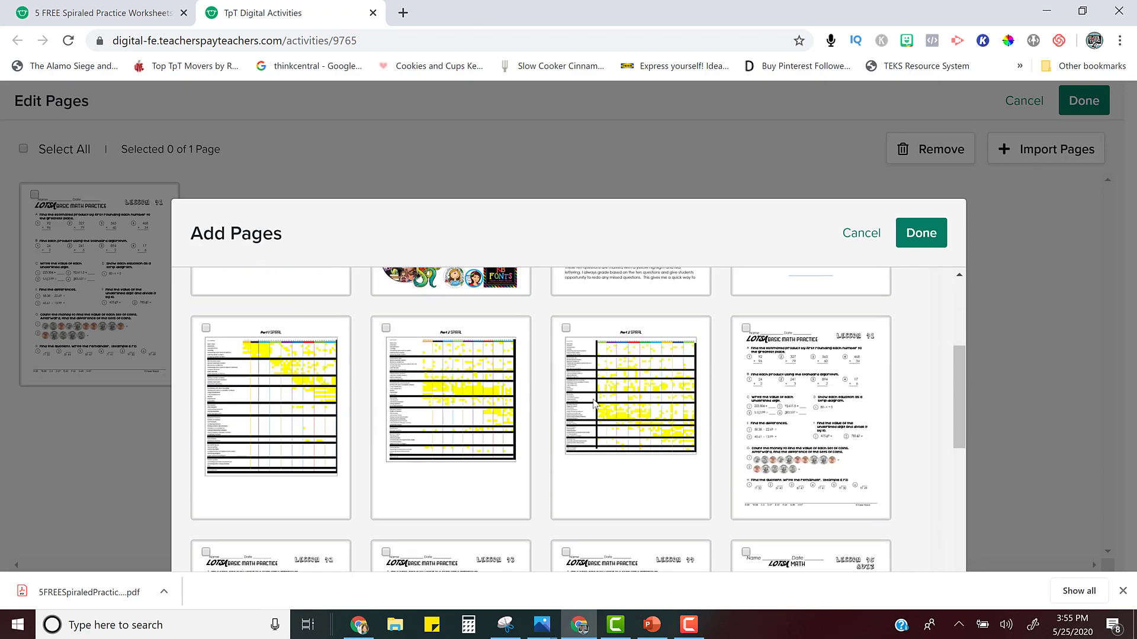
pyautogui.scroll(-2, 595, 403)
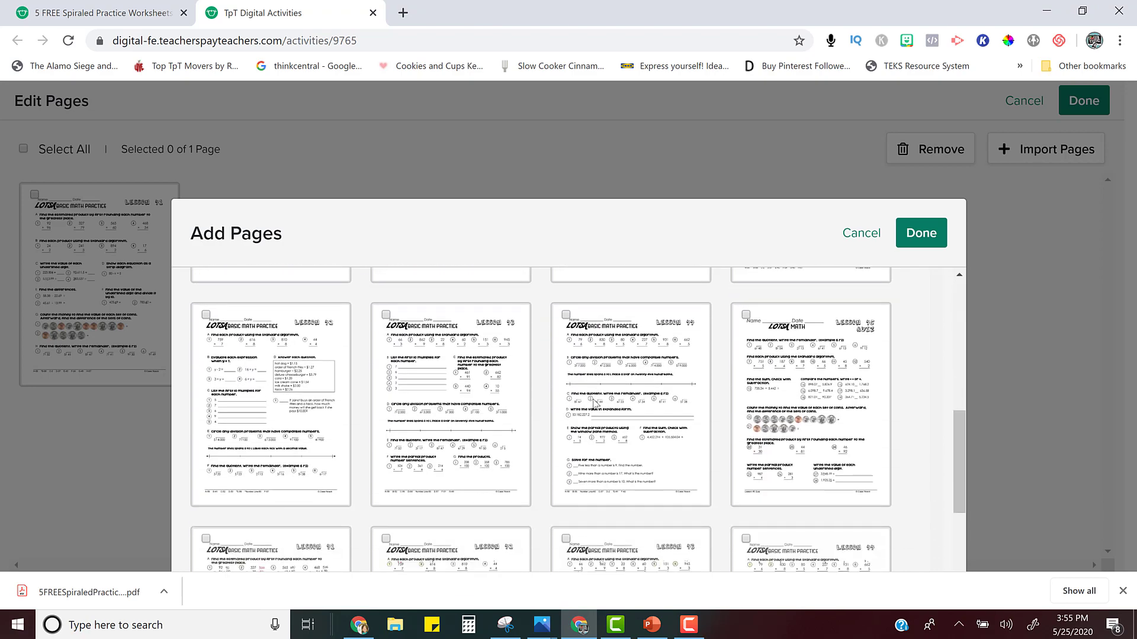
pyautogui.scroll(-4, 596, 403)
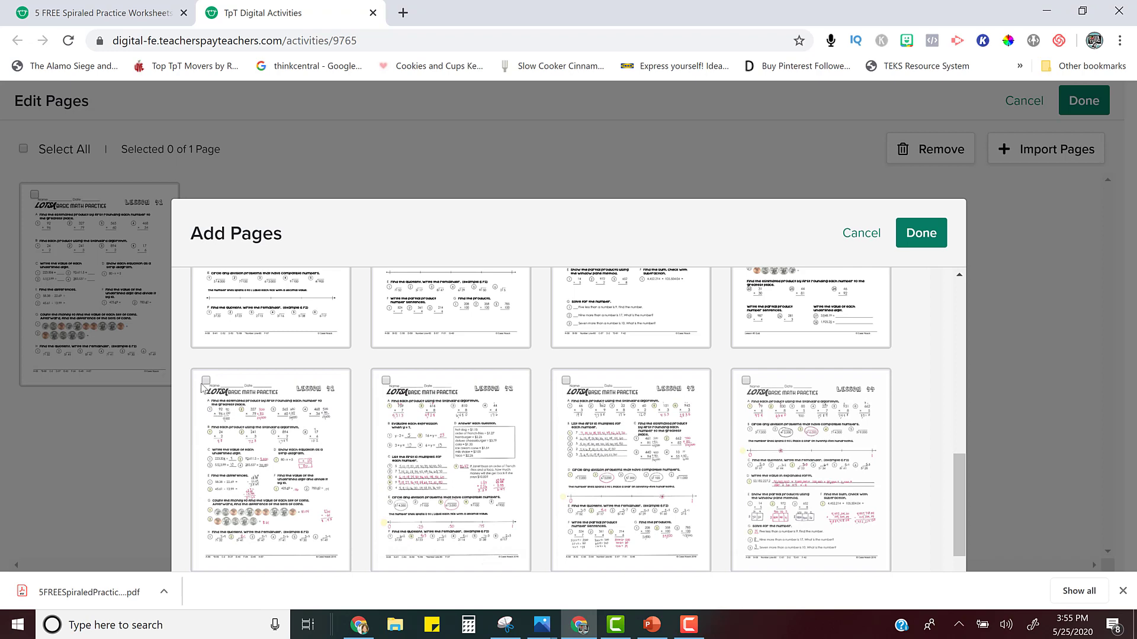
pyautogui.click(206, 380)
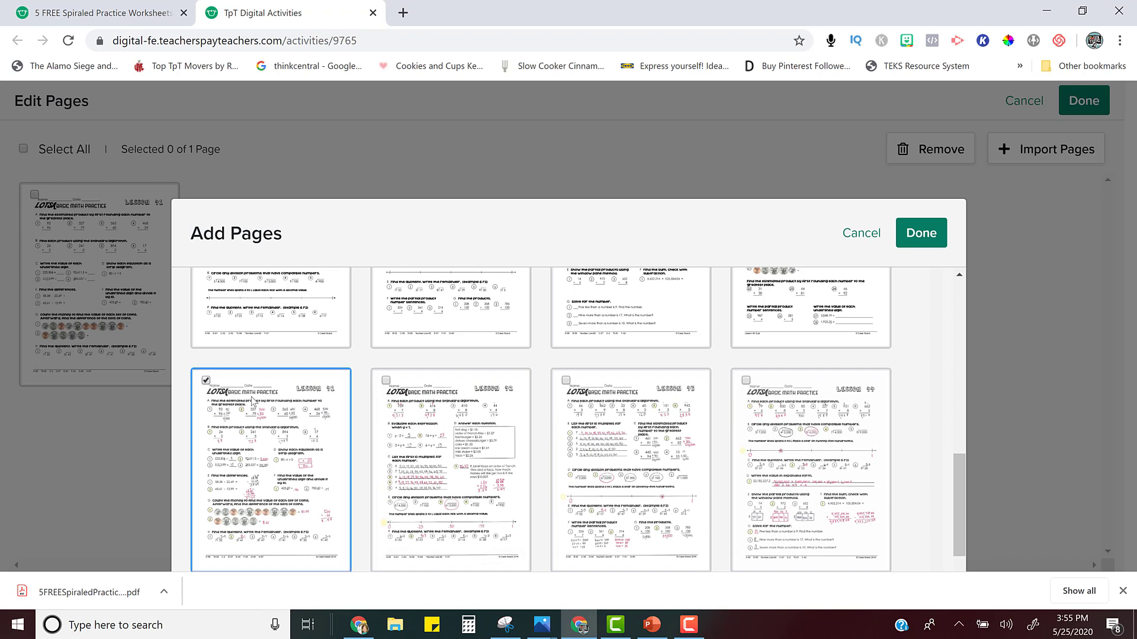
pyautogui.click(919, 236)
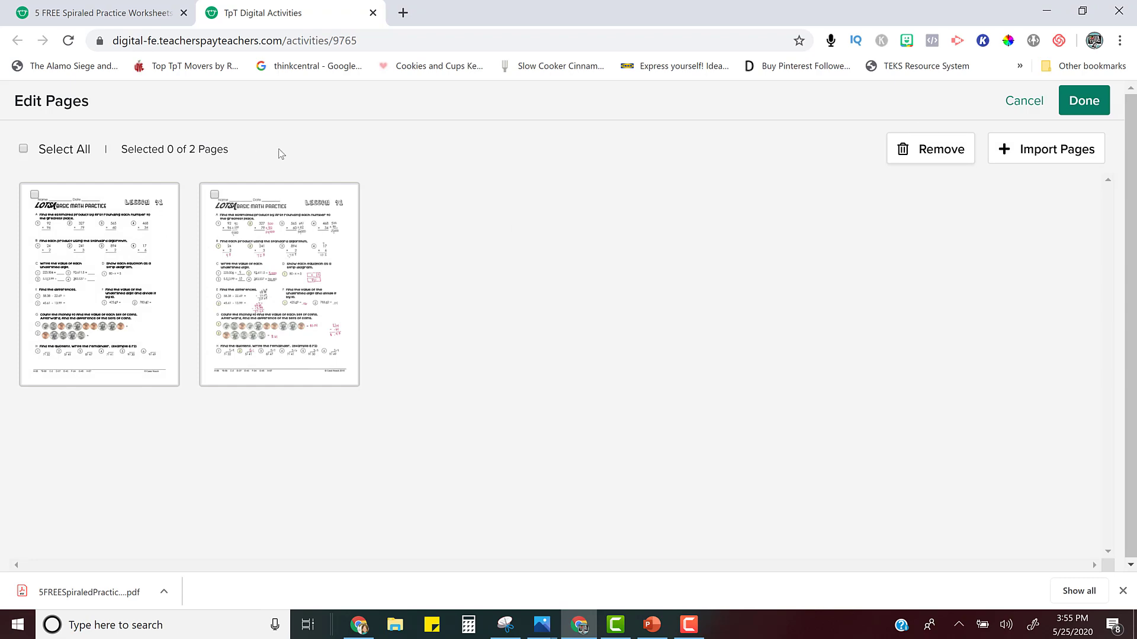
pyautogui.click(1069, 102)
pyautogui.click(92, 419)
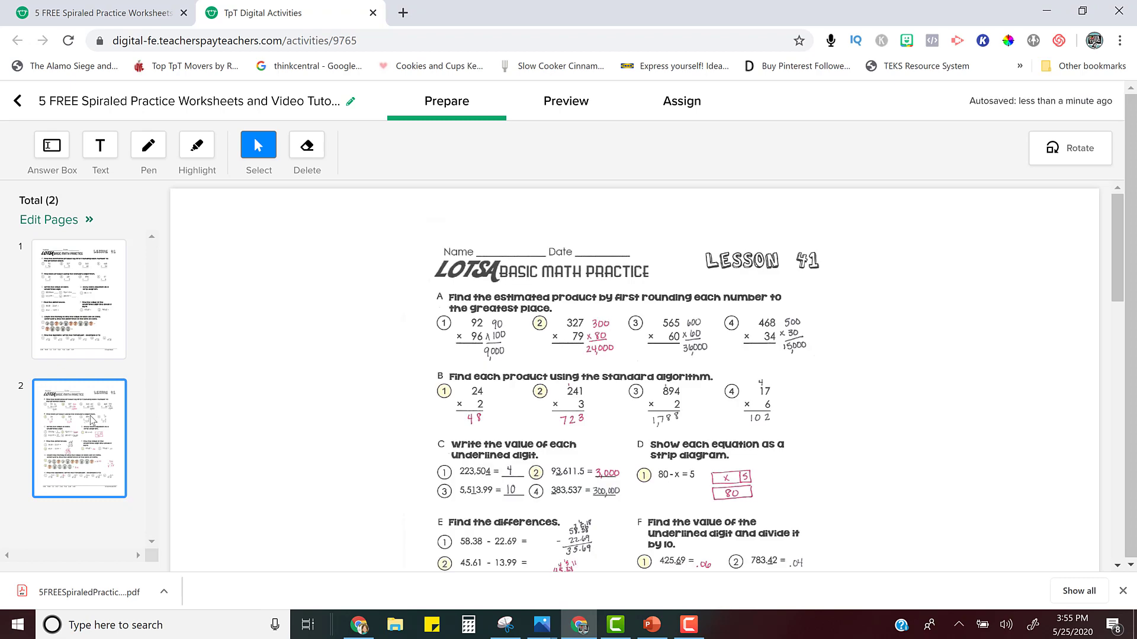
# Add a text note reading "NOTES: Do the odd numbers." in the blank margin beside the Lesson 41 heading on page 1
pyautogui.click(117, 328)
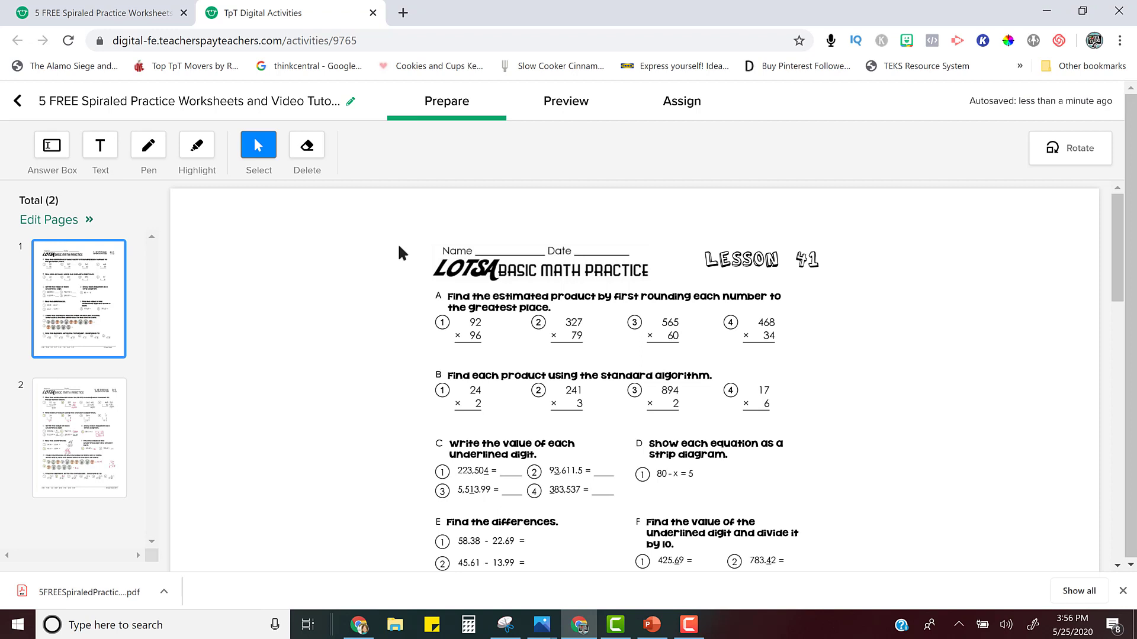
pyautogui.click(101, 152)
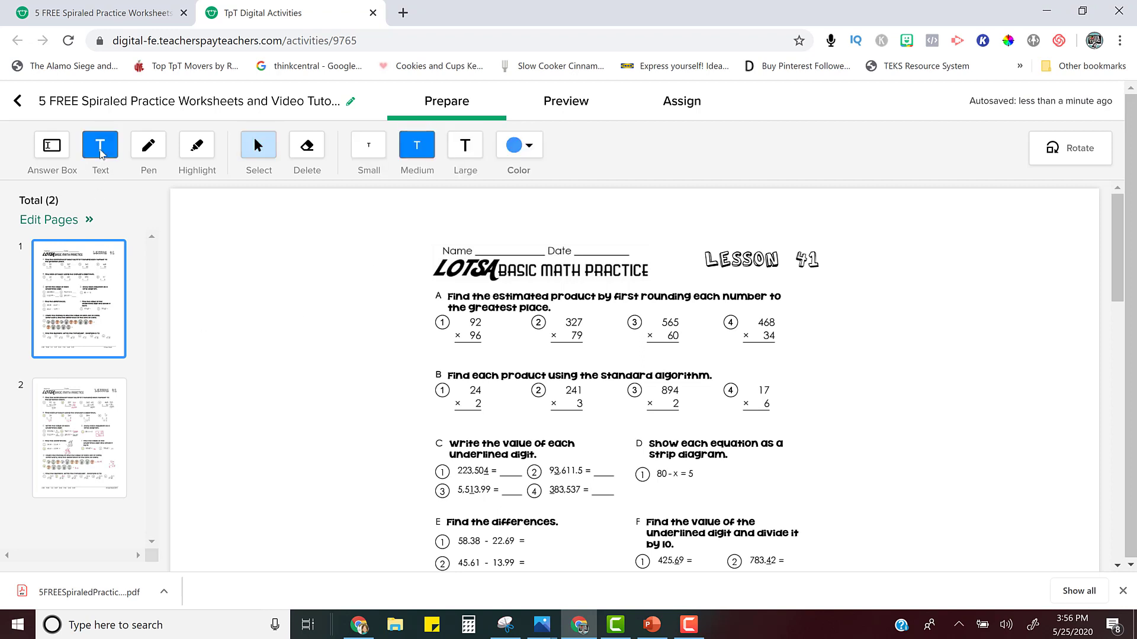
pyautogui.click(191, 233)
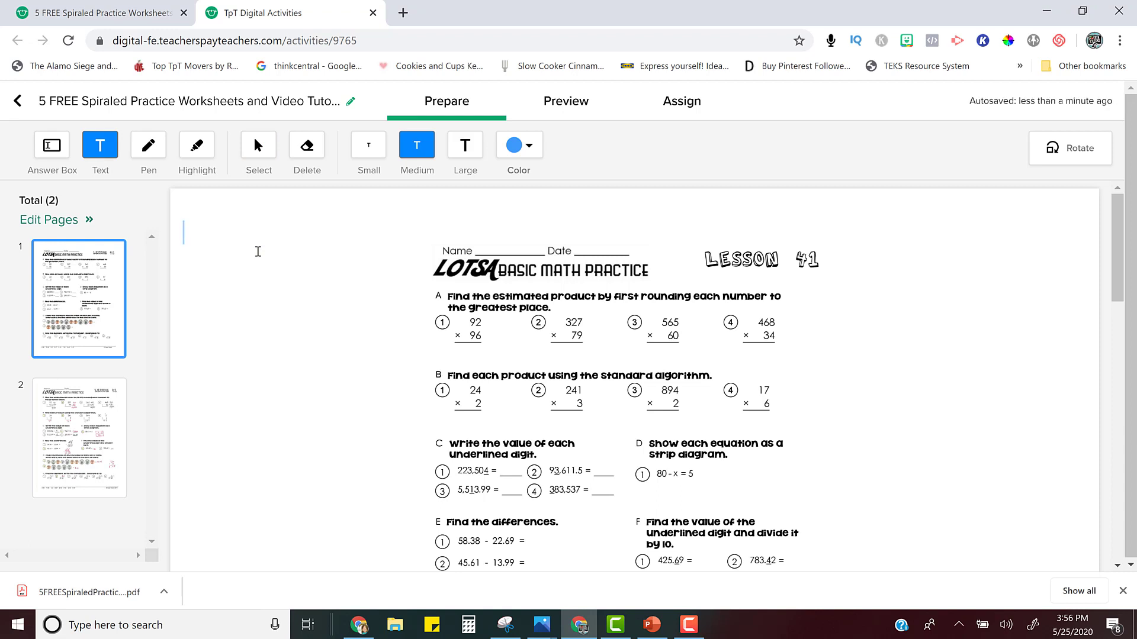
pyautogui.write('NOTES:')
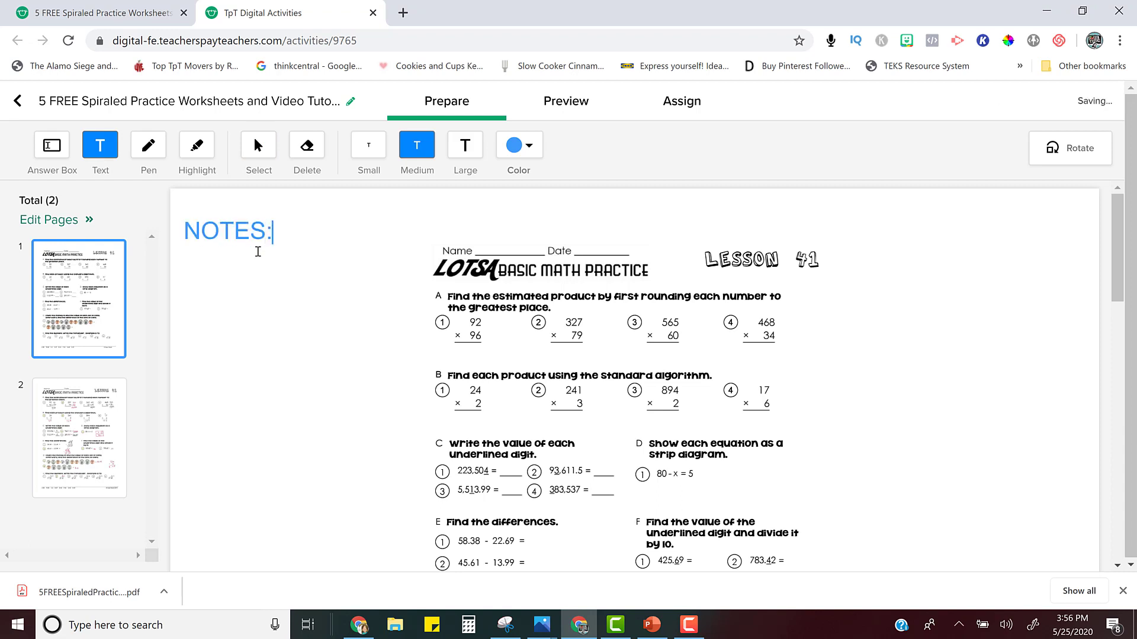
pyautogui.press('Return')
pyautogui.write('Do the')
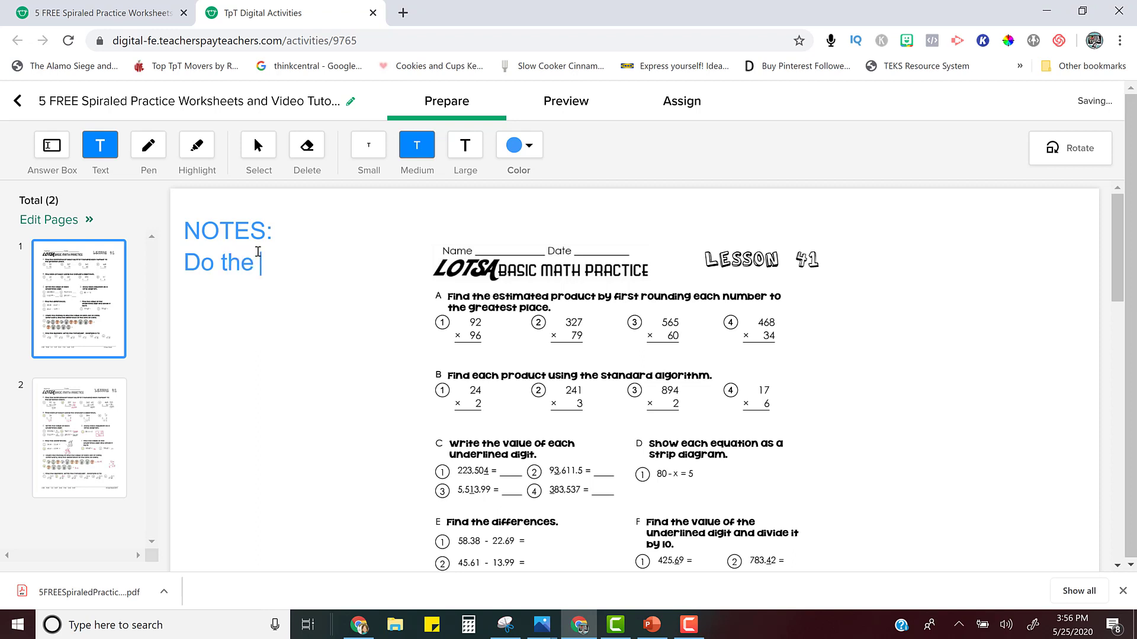
pyautogui.write(' odd numbers.')
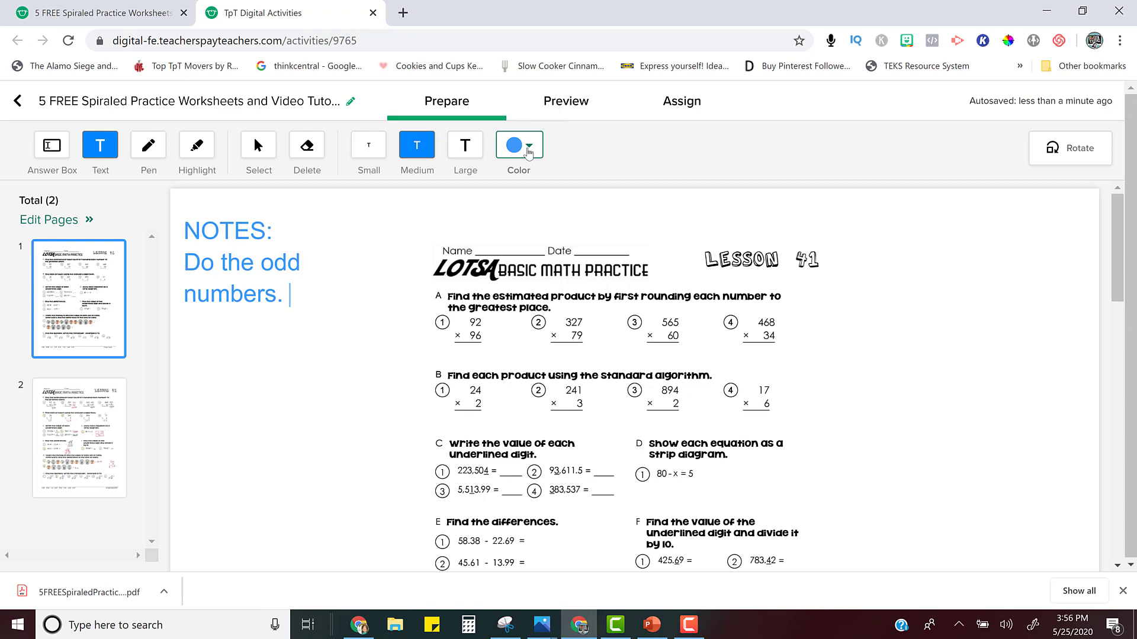
# Draw an answer box beneath each of the four section A estimation problems on page 1
pyautogui.click(87, 441)
pyautogui.click(85, 323)
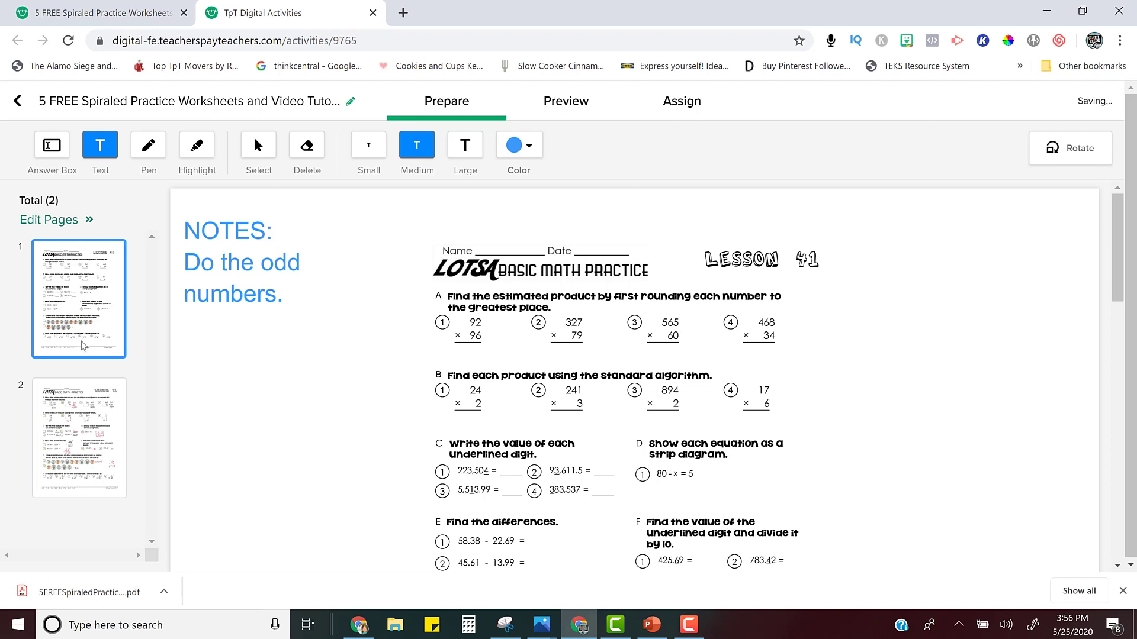
pyautogui.click(49, 150)
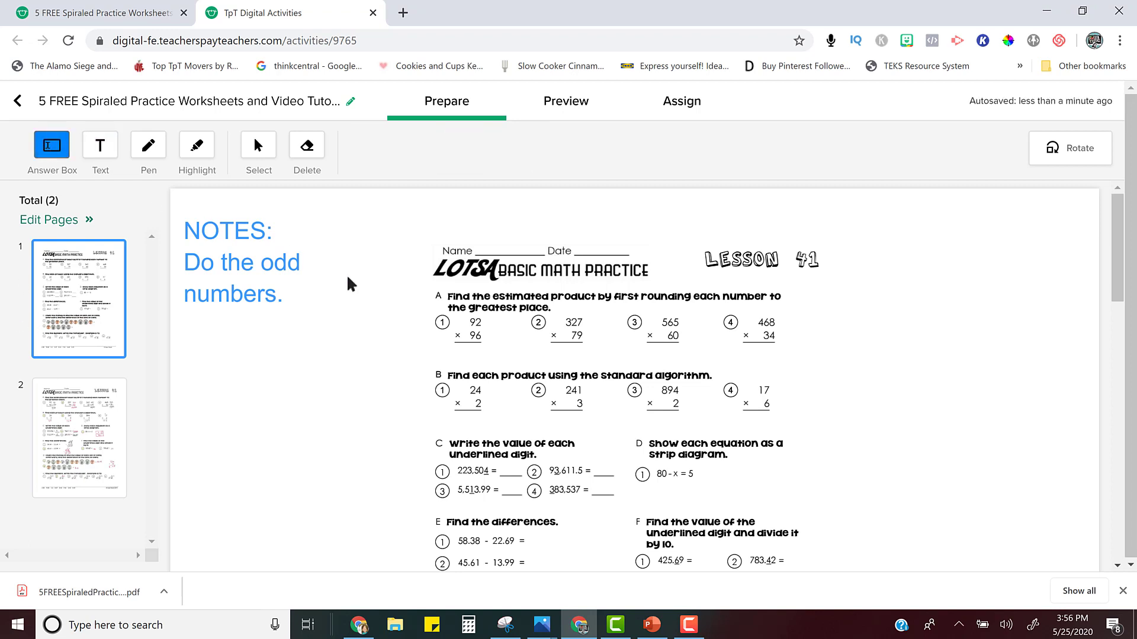
pyautogui.moveTo(445, 345); pyautogui.dragTo(501, 370)
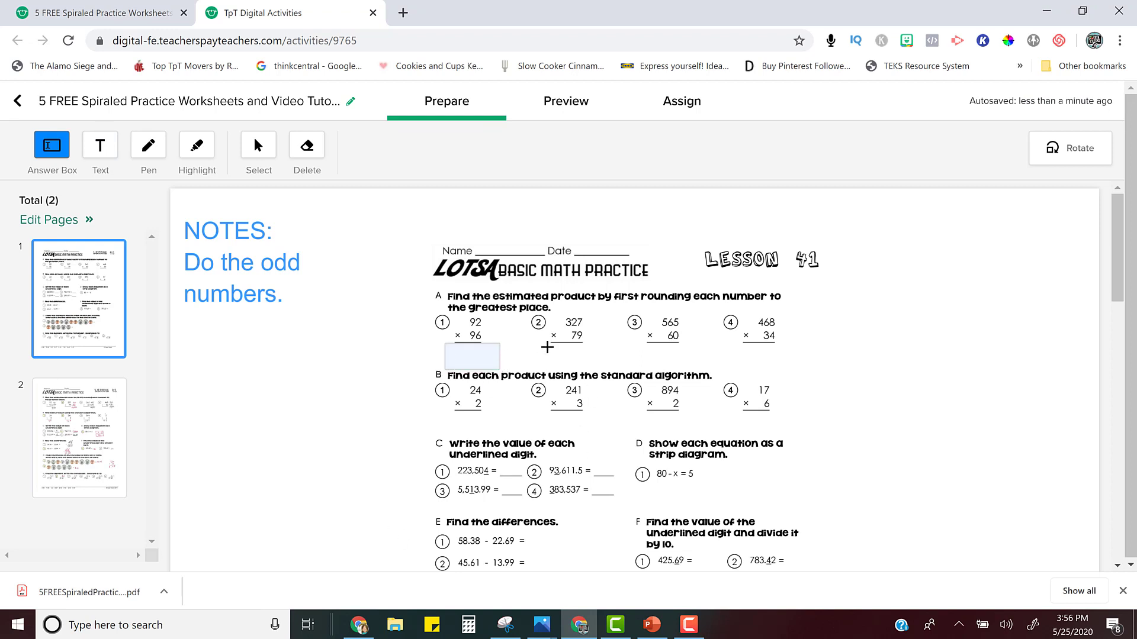
pyautogui.moveTo(543, 343); pyautogui.dragTo(600, 369)
pyautogui.moveTo(684, 360); pyautogui.dragTo(787, 372)
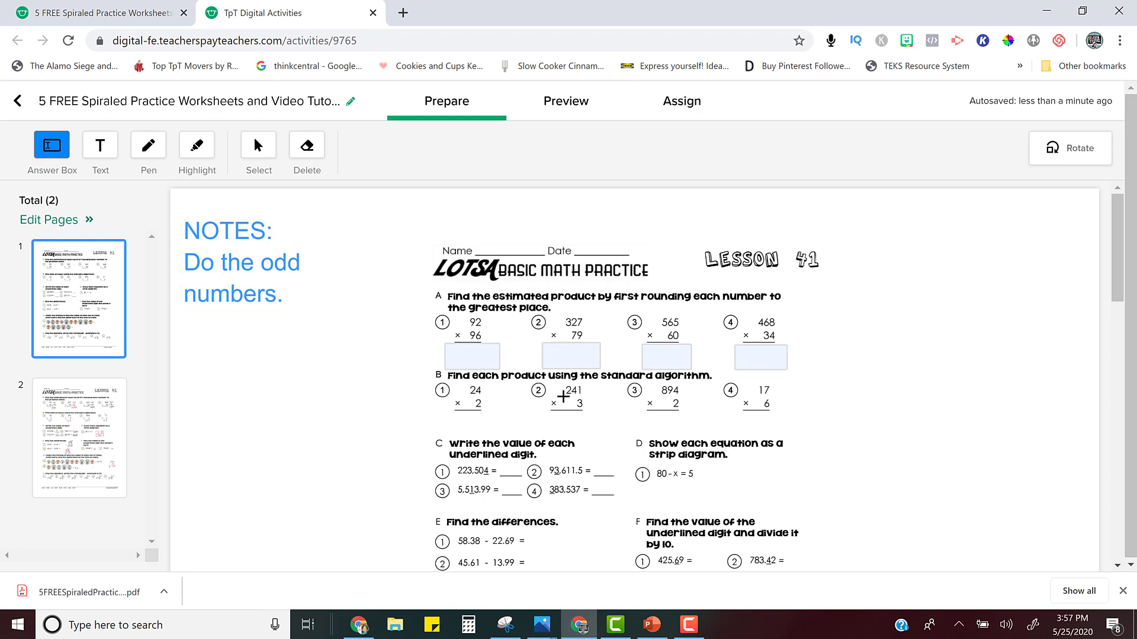
# Open the student preview of the activity and try placing small text boxes beneath section B problems 1 and 2
pyautogui.click(575, 109)
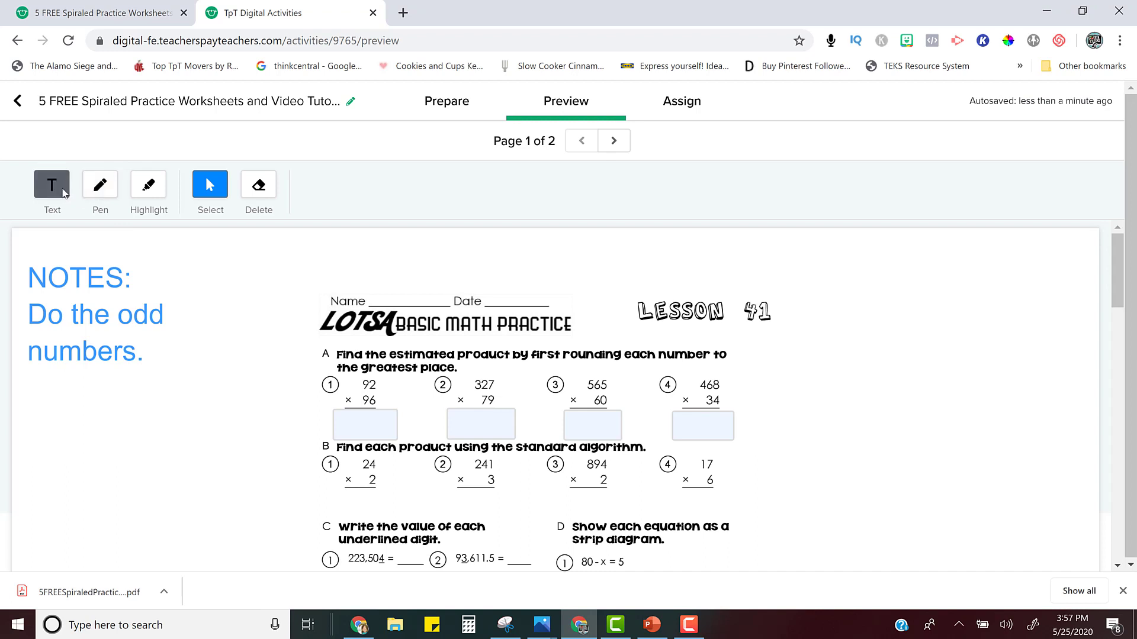
pyautogui.click(65, 193)
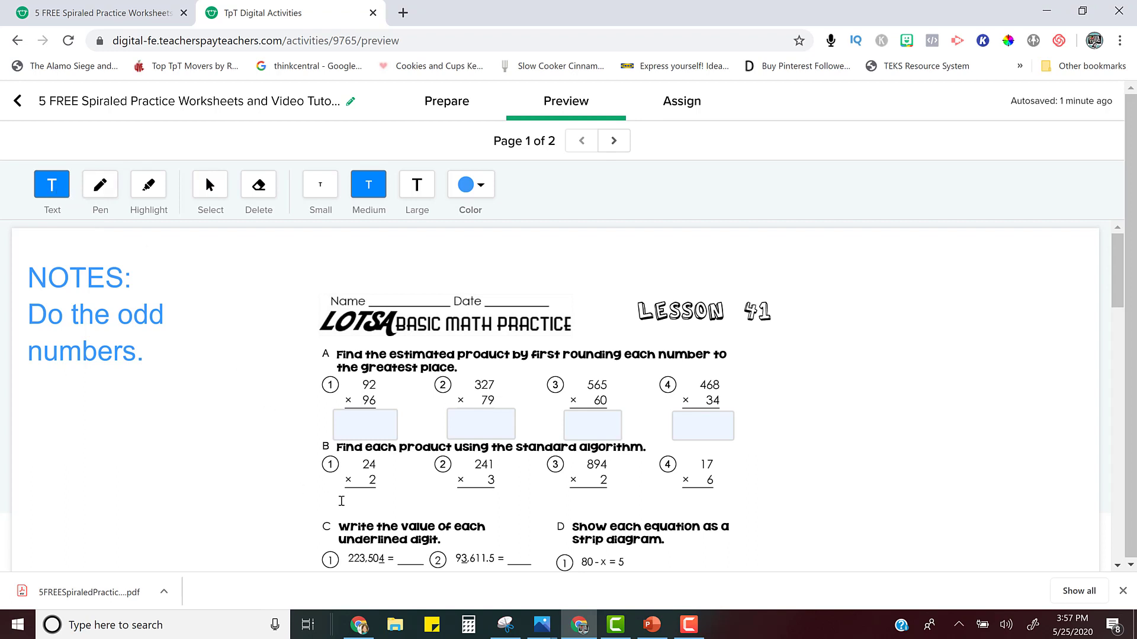
pyautogui.click(342, 501)
pyautogui.click(464, 503)
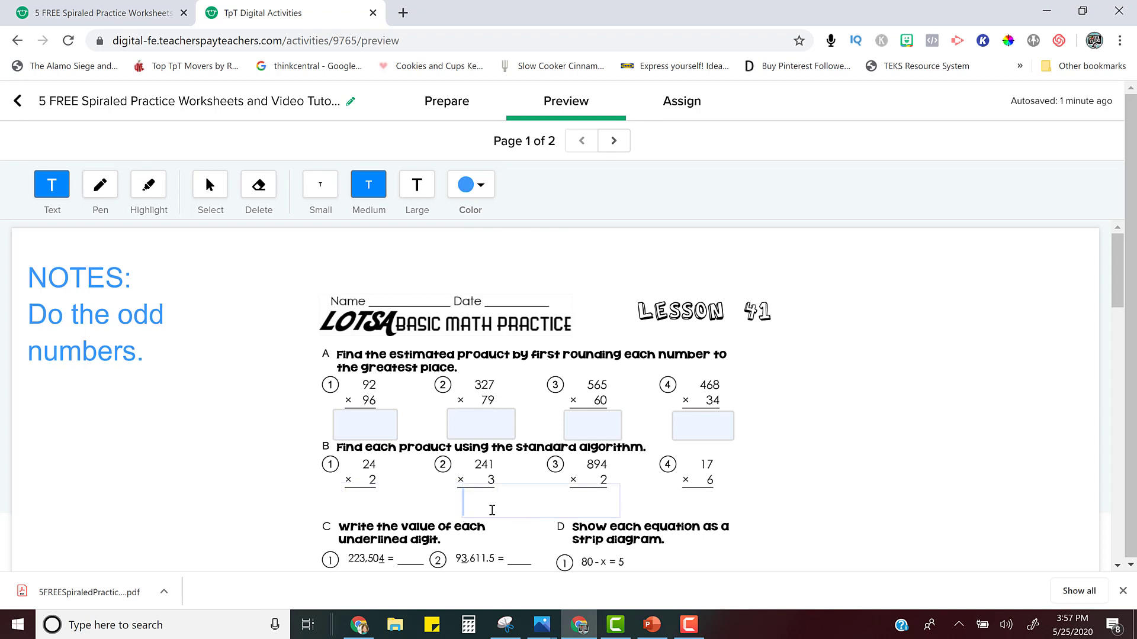
pyautogui.click(321, 189)
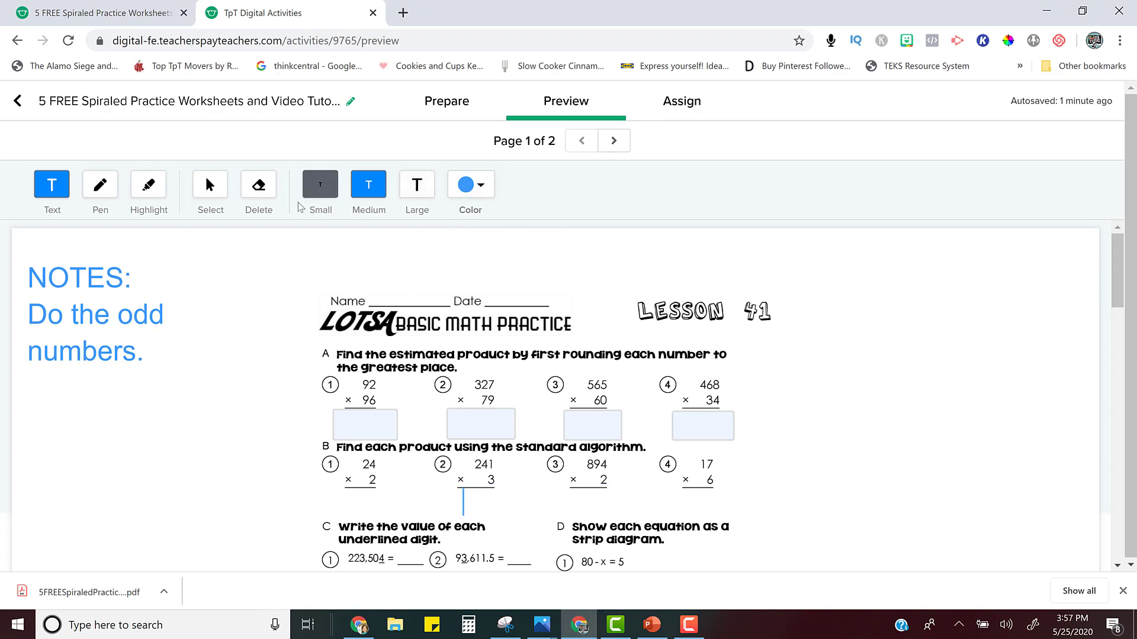
# Handwrite the answer 48 beneath section B problem 1 with the medium pen and switch the pen to the thin stroke
pyautogui.click(103, 191)
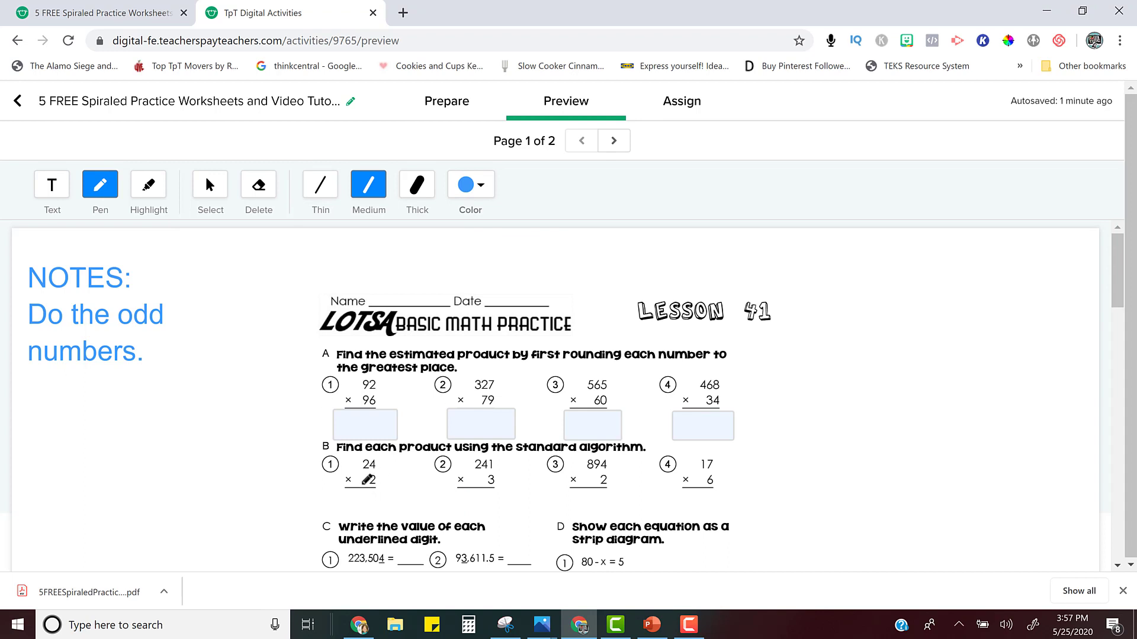
pyautogui.moveTo(349, 489)
pyautogui.mouseDown()
pyautogui.moveTo(350, 506)
pyautogui.moveTo(368, 491)
pyautogui.moveTo(365, 515)
pyautogui.moveTo(382, 495)
pyautogui.mouseUp()
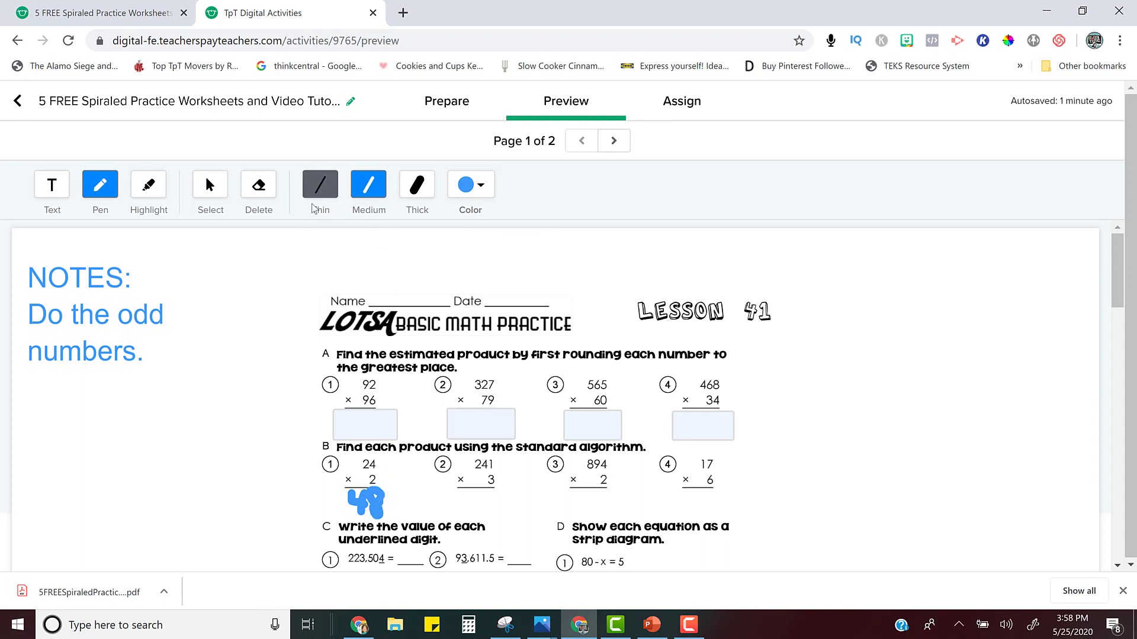
pyautogui.click(319, 193)
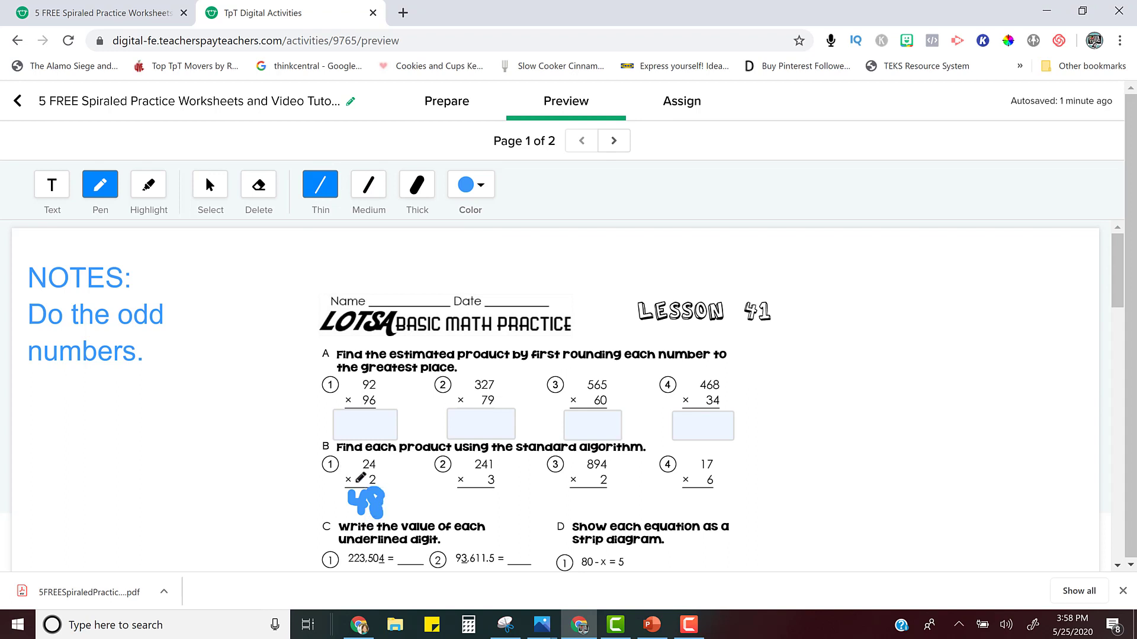
# Erase the handwritten 48 beneath section B problem 1
pyautogui.click(258, 188)
pyautogui.moveTo(375, 500); pyautogui.dragTo(386, 510)
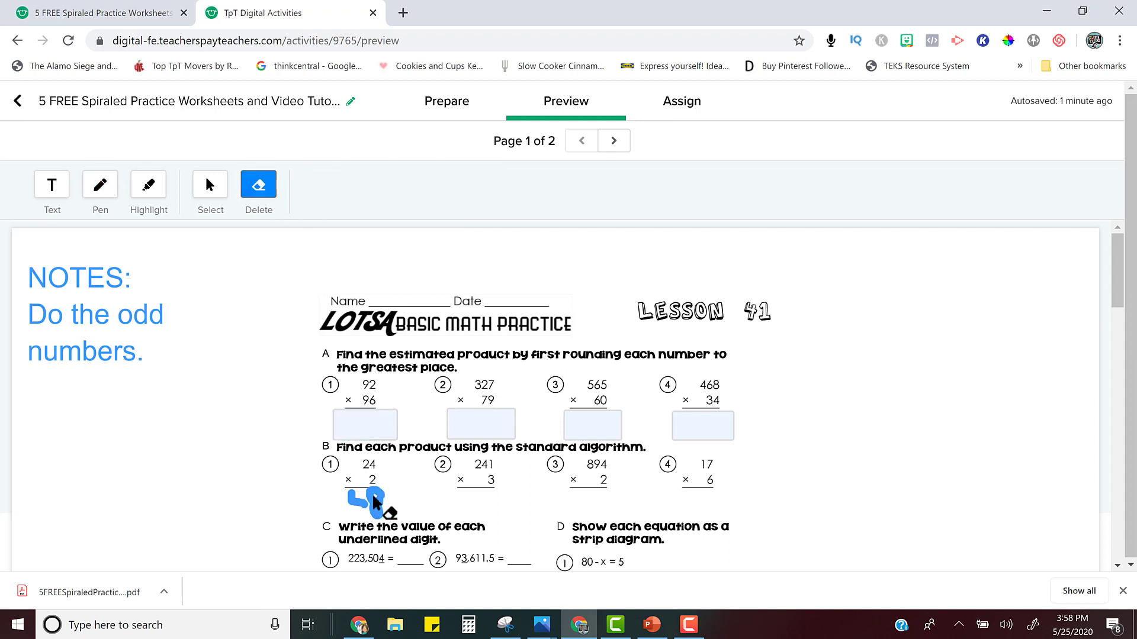
pyautogui.click(358, 500)
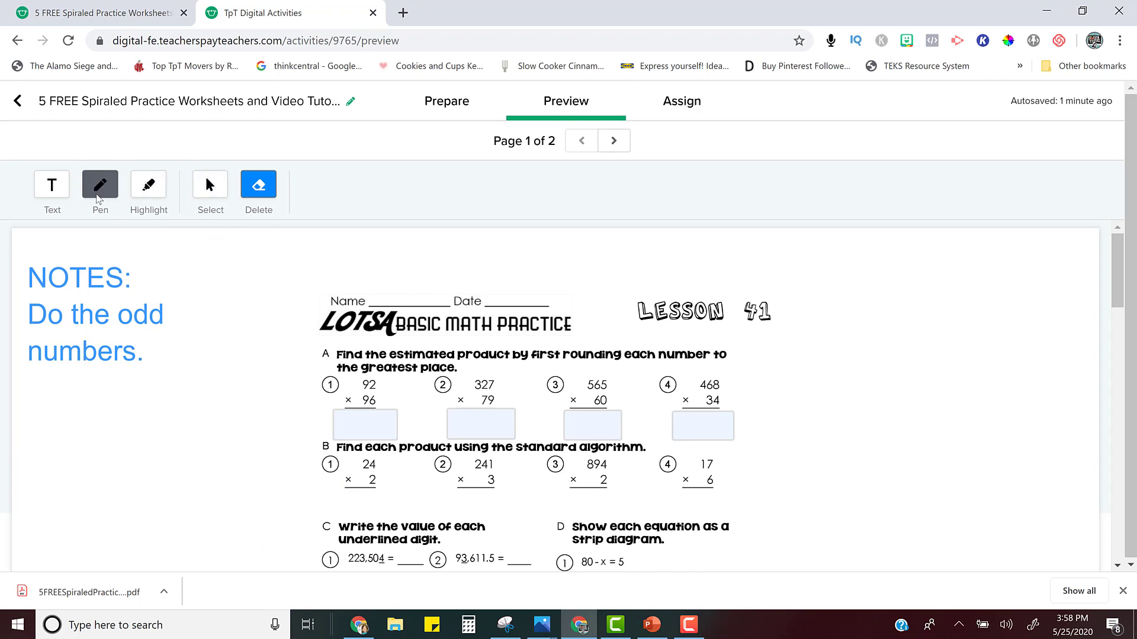
# Draw a strip diagram with the thin pen beside the section D equation 80 - x = 5, with one upper bar above two lower boxes
pyautogui.click(98, 192)
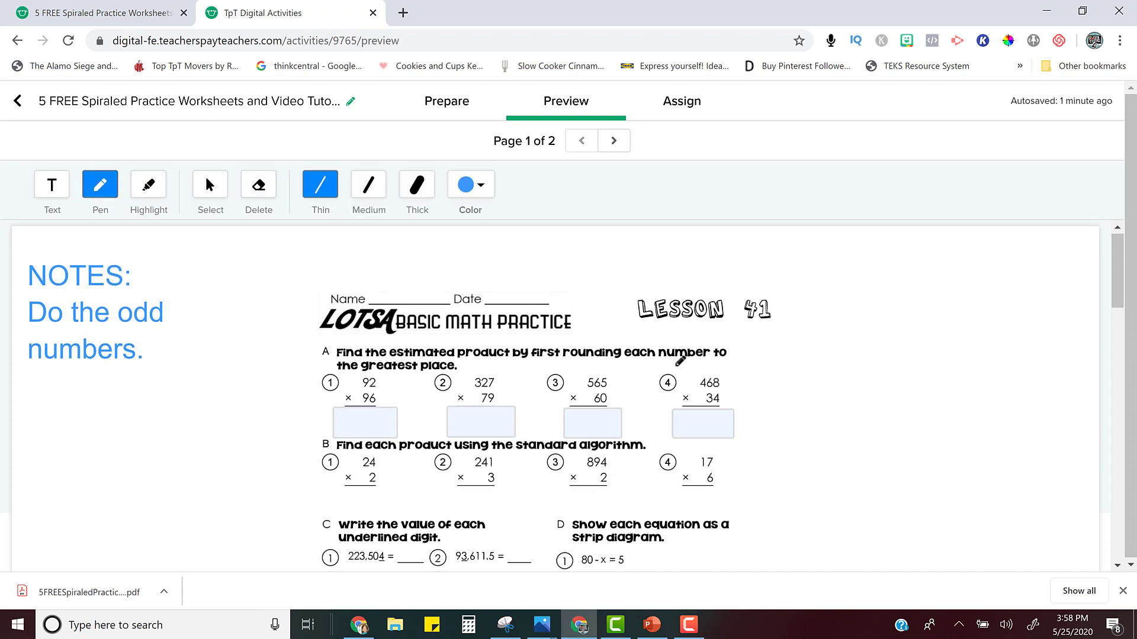
pyautogui.scroll(-1, 681, 361)
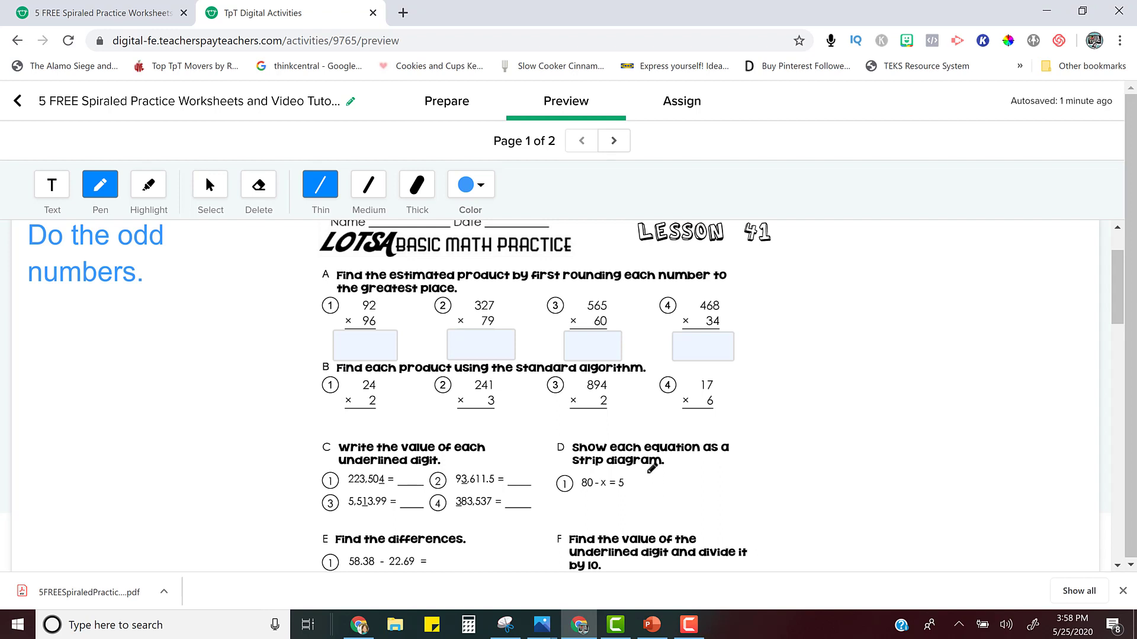
pyautogui.moveTo(650, 471)
pyautogui.mouseDown()
pyautogui.moveTo(659, 511)
pyautogui.moveTo(678, 514)
pyautogui.moveTo(818, 515)
pyautogui.moveTo(805, 459)
pyautogui.moveTo(655, 466)
pyautogui.moveTo(695, 487)
pyautogui.moveTo(804, 482)
pyautogui.mouseUp()
pyautogui.moveTo(726, 489); pyautogui.dragTo(736, 516)
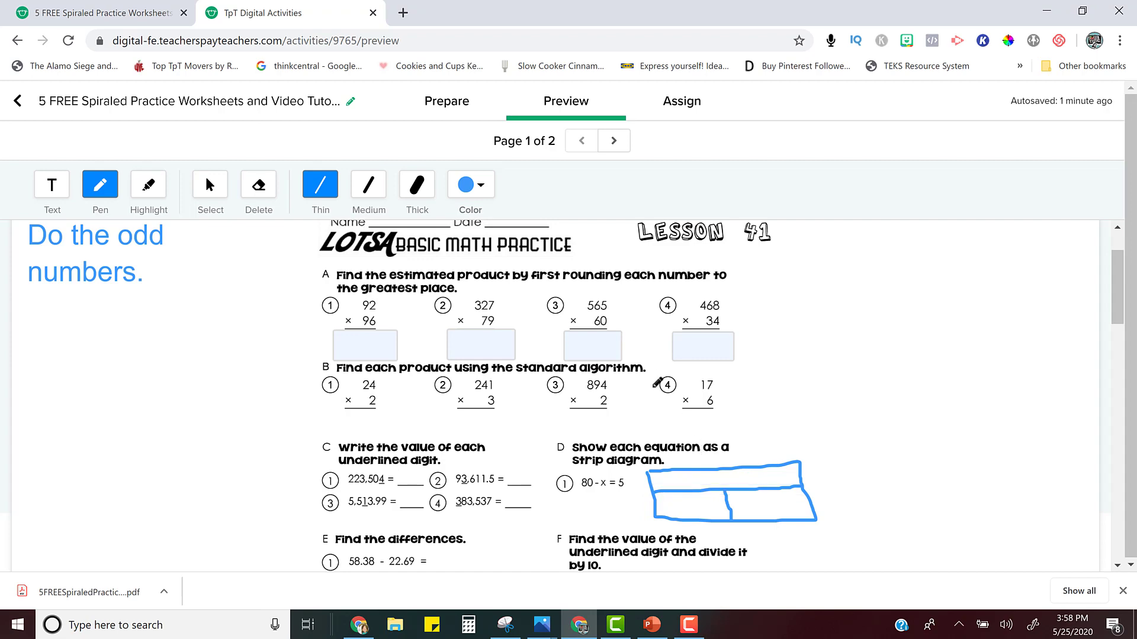
pyautogui.scroll(-3, 660, 382)
pyautogui.scroll(5, 659, 411)
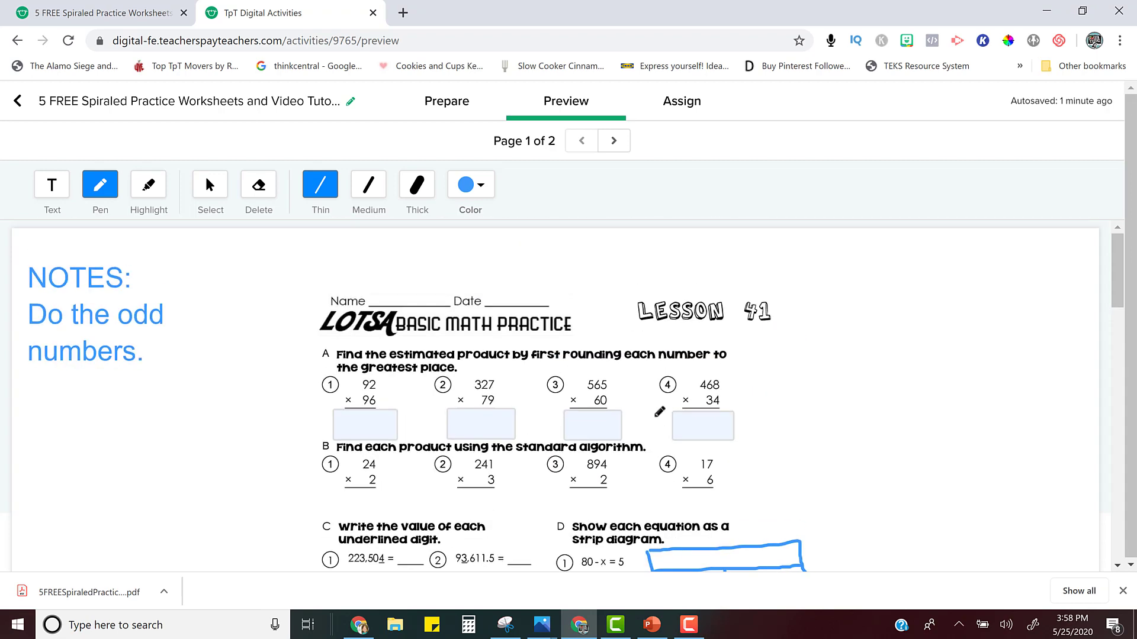
# Leave the student preview and create an access link for assigning the activity to students
pyautogui.click(450, 102)
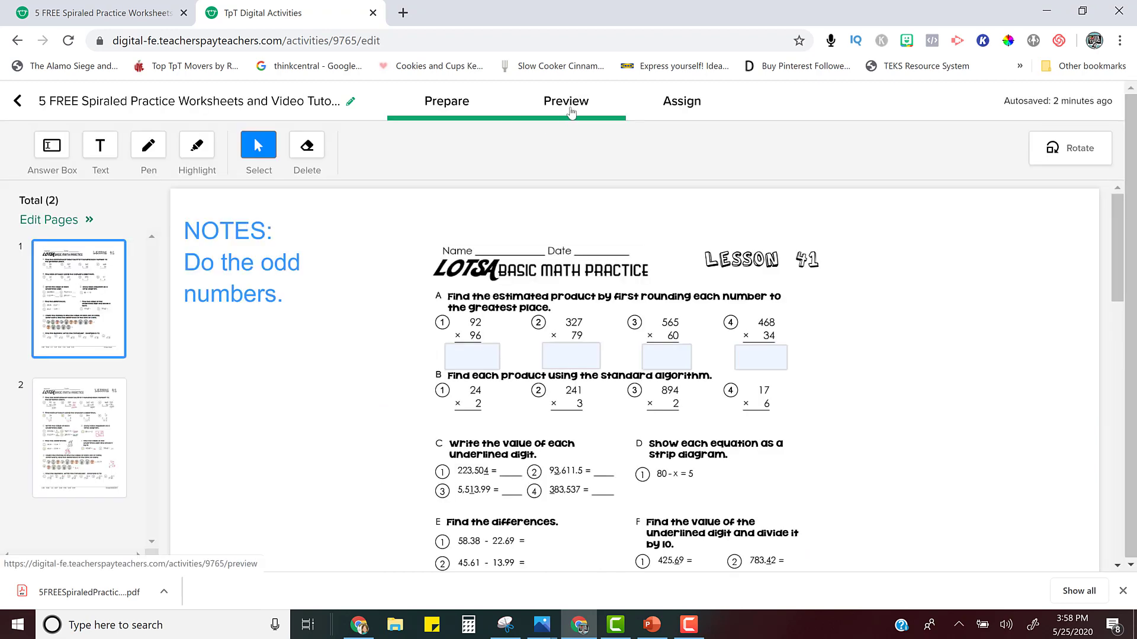
pyautogui.click(678, 112)
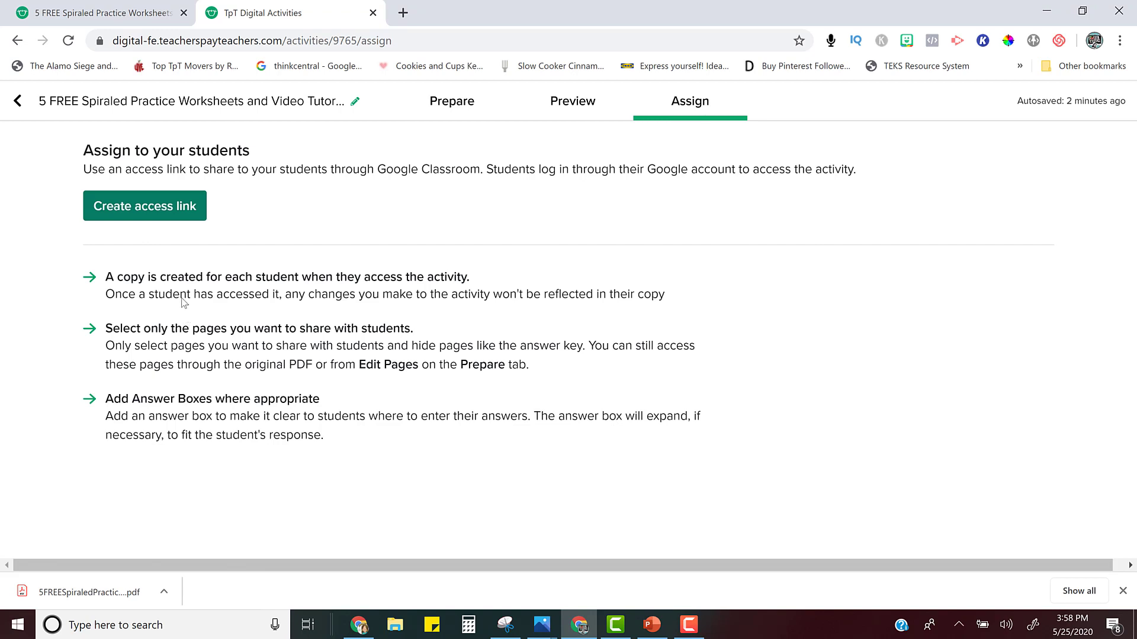
pyautogui.click(144, 211)
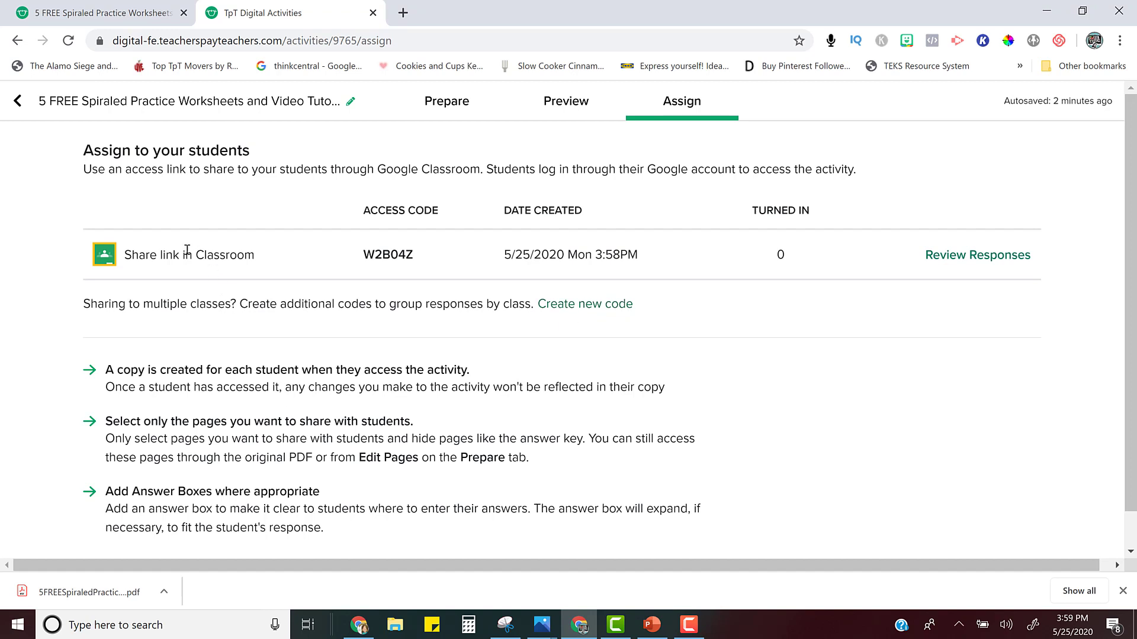
# Share the access link to Google Classroom as a new assignment for the Math Practice class
pyautogui.click(105, 255)
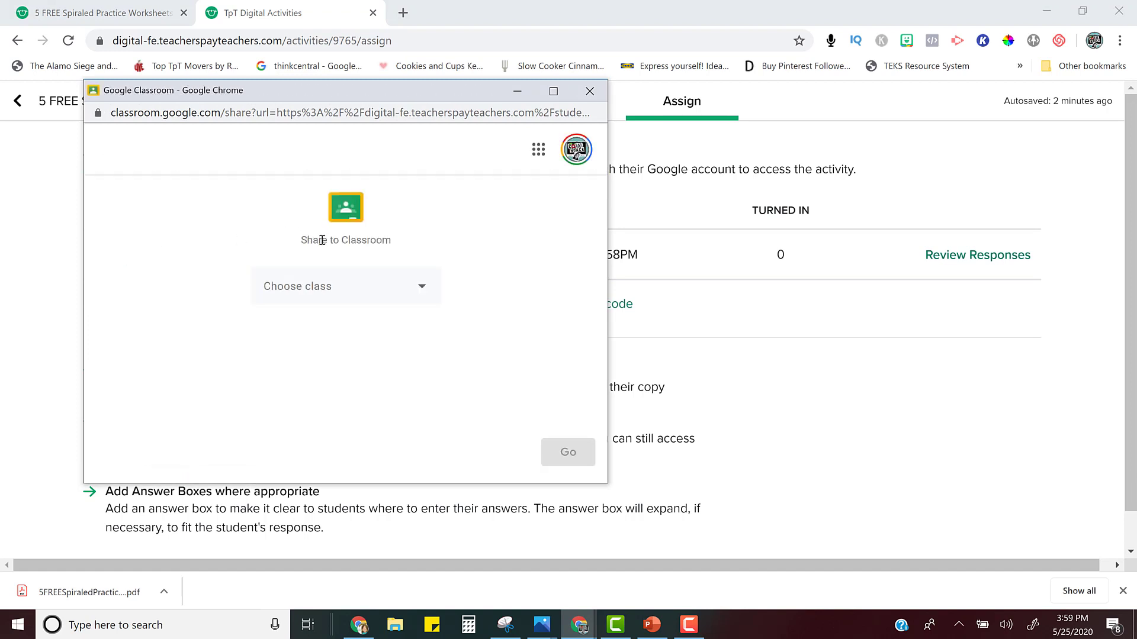
pyautogui.click(349, 291)
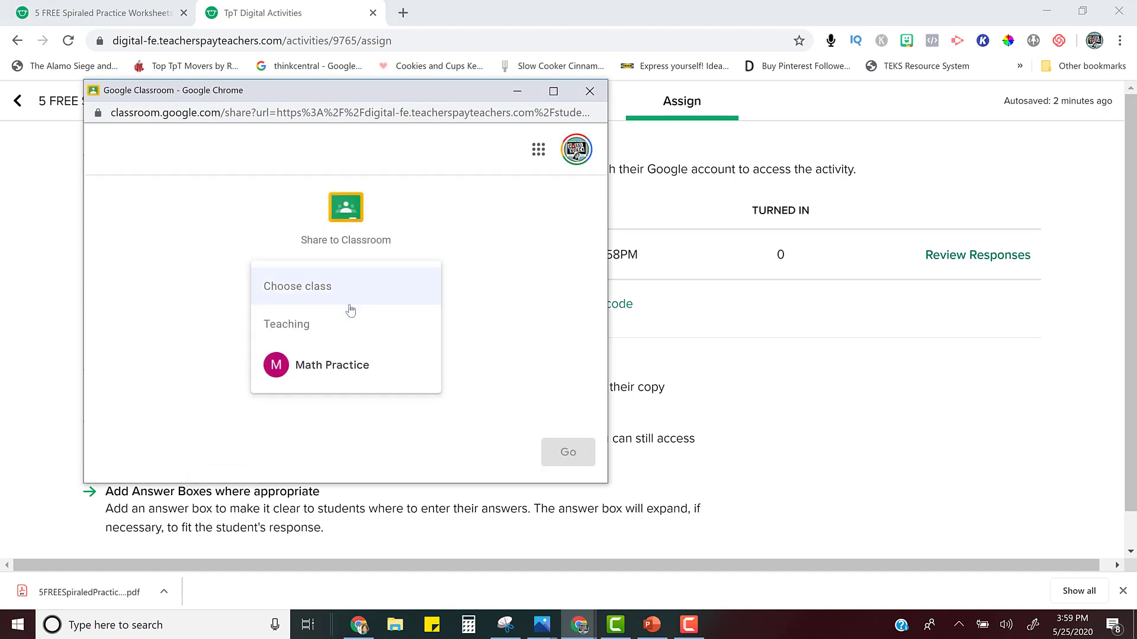
pyautogui.click(326, 373)
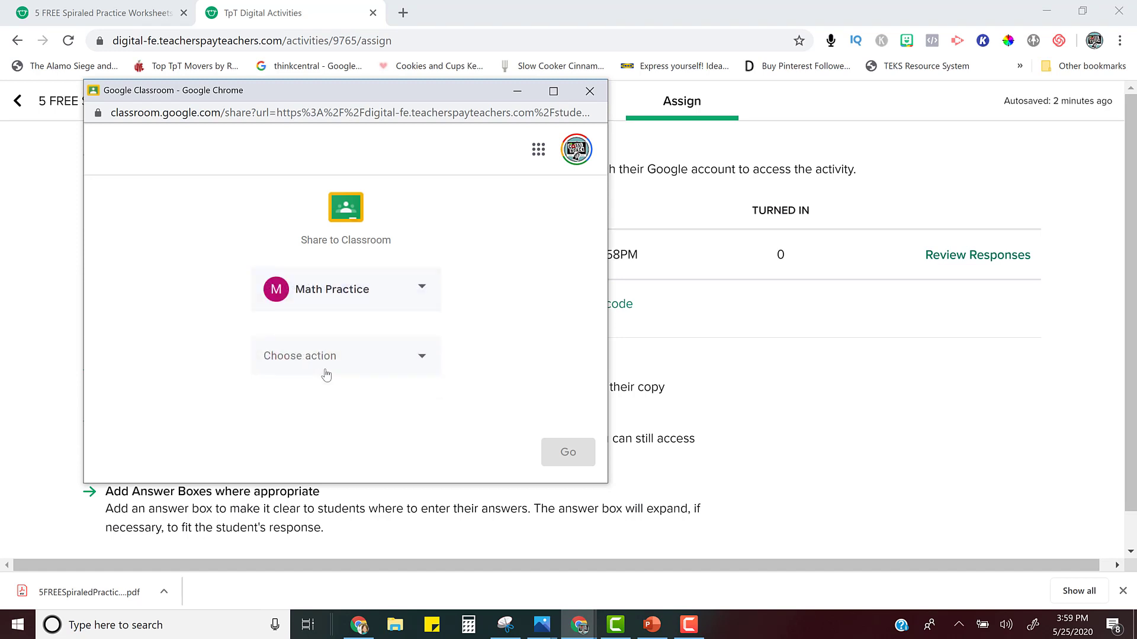
pyautogui.click(321, 362)
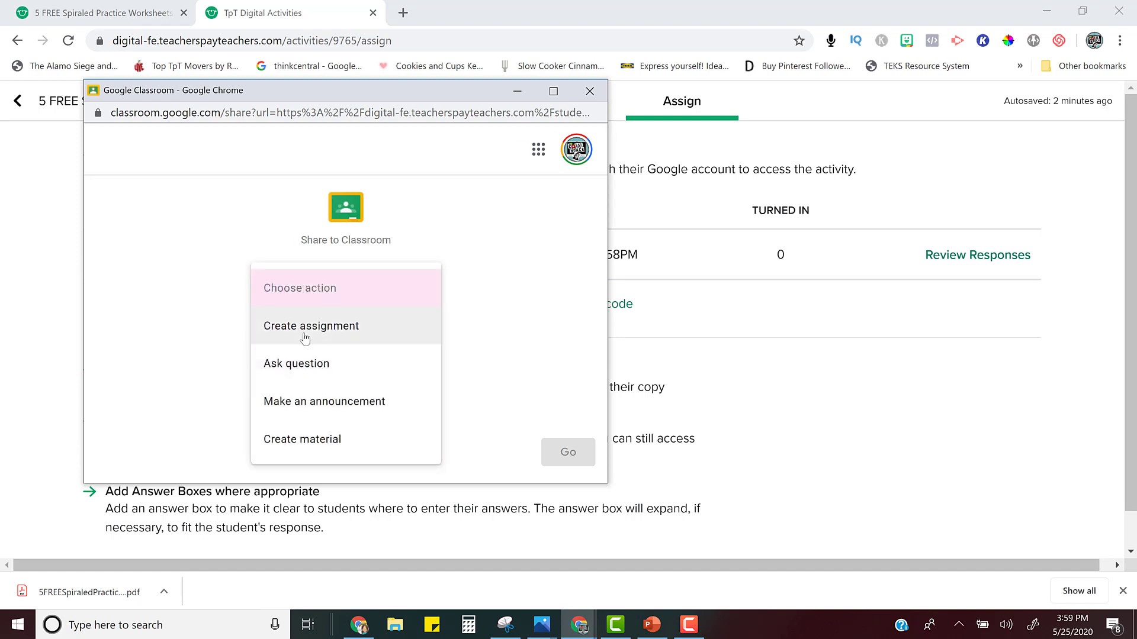
pyautogui.click(304, 338)
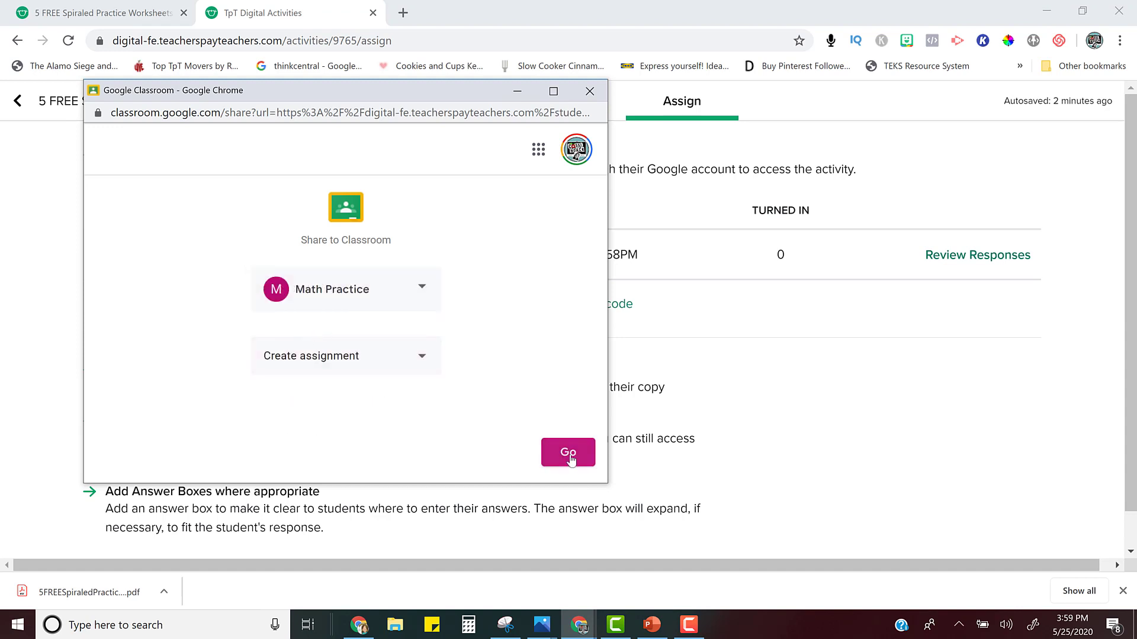
pyautogui.click(568, 453)
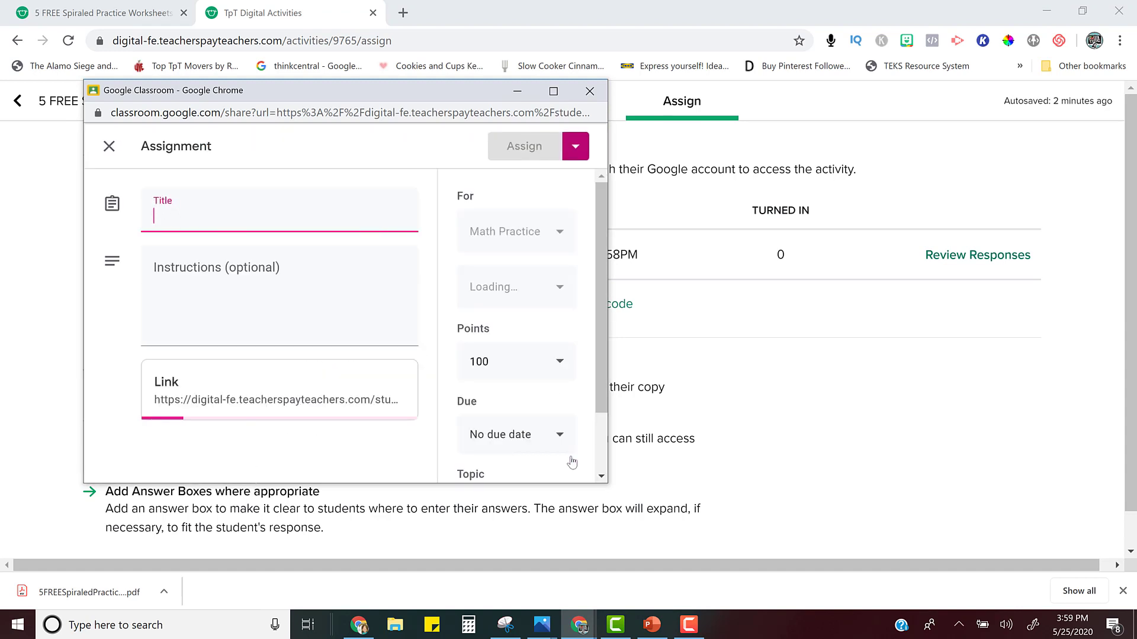
# Title the assignment "Lesson 41", check its remaining settings and post it to the class
pyautogui.write('Les')
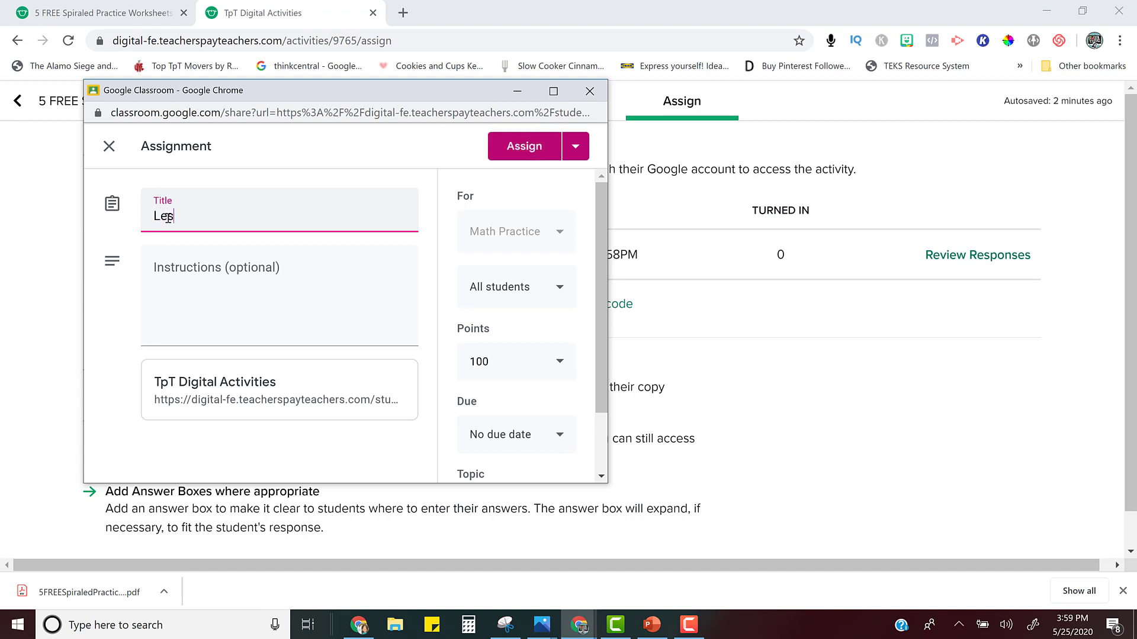
pyautogui.write('son 41')
pyautogui.moveTo(599, 193); pyautogui.dragTo(614, 307)
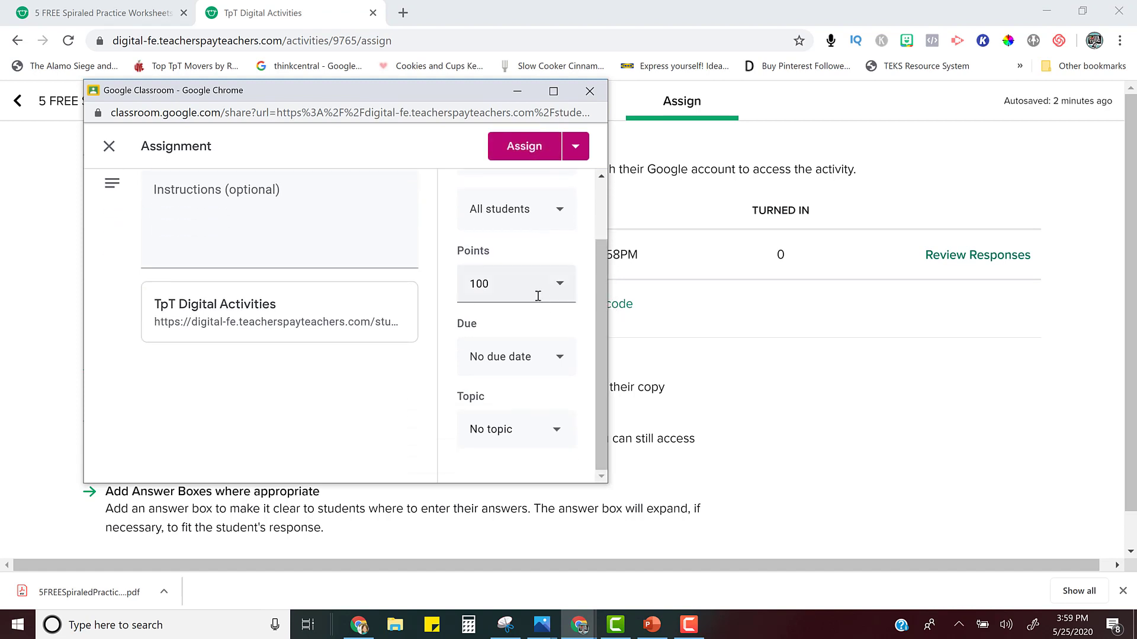
pyautogui.scroll(3, 521, 290)
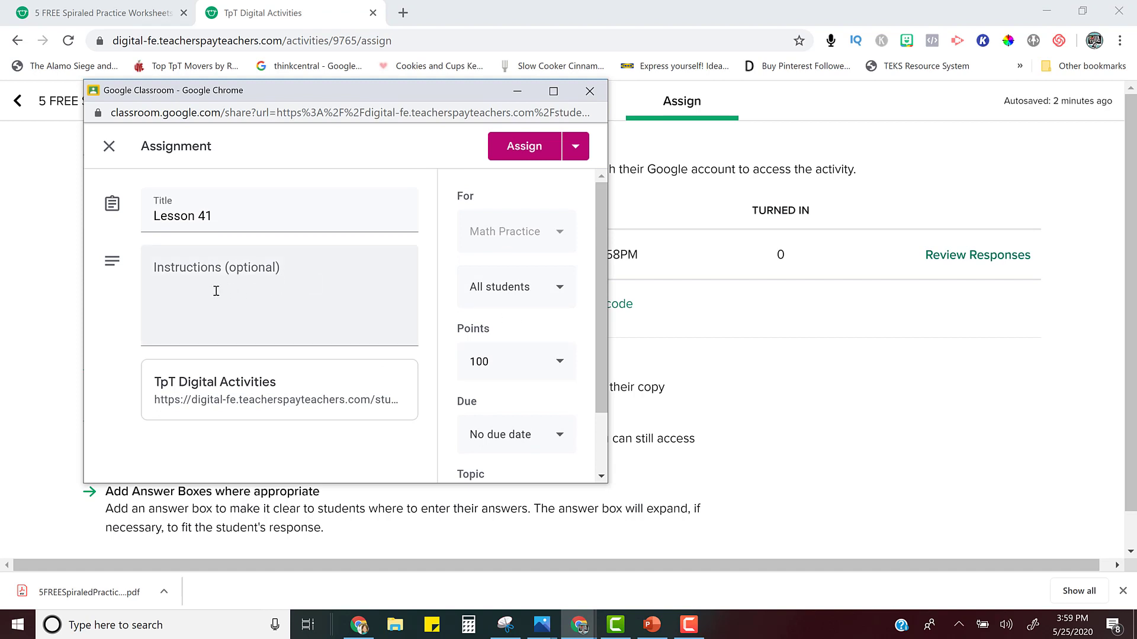
pyautogui.click(511, 154)
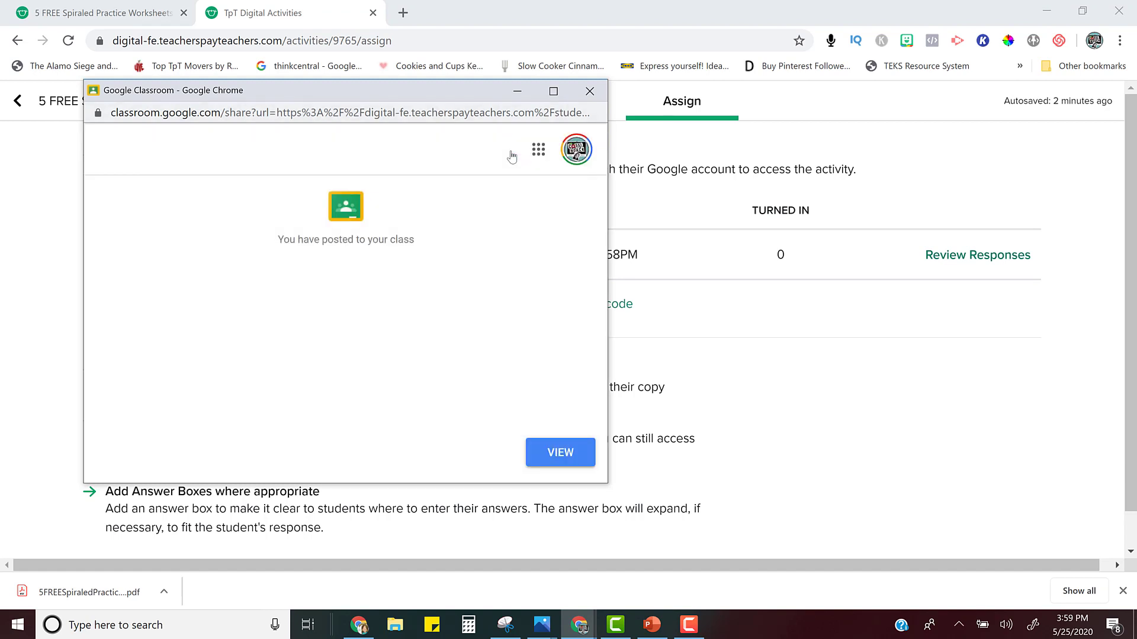
# View the posted Lesson 41 assignment in Google Classroom and review its student work page
pyautogui.click(560, 453)
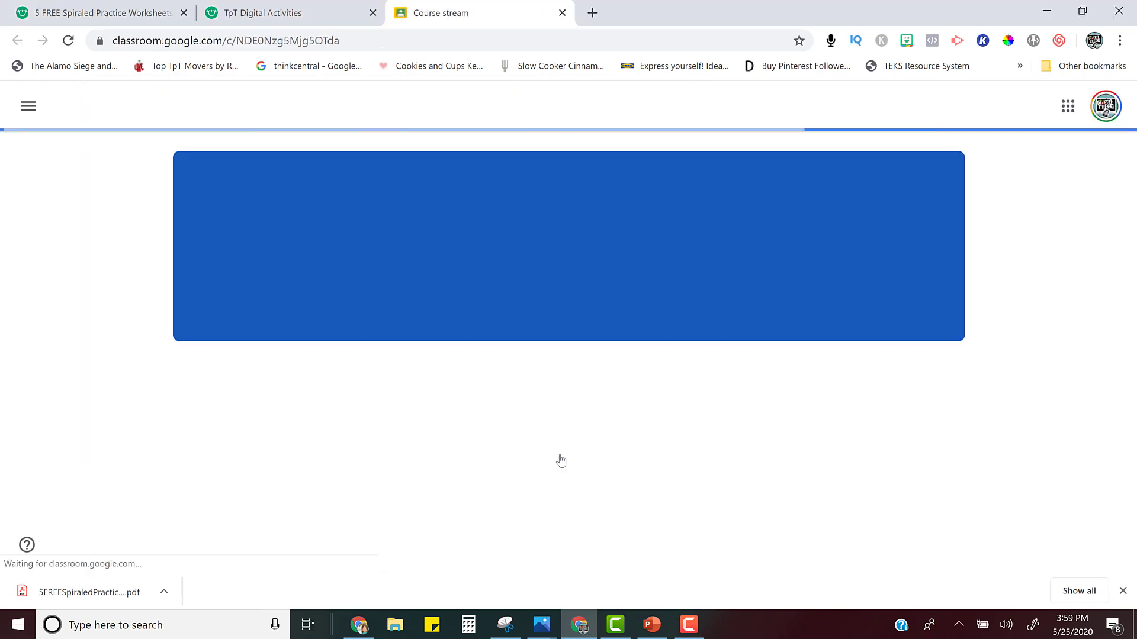
pyautogui.scroll(-1, 560, 461)
pyautogui.click(540, 381)
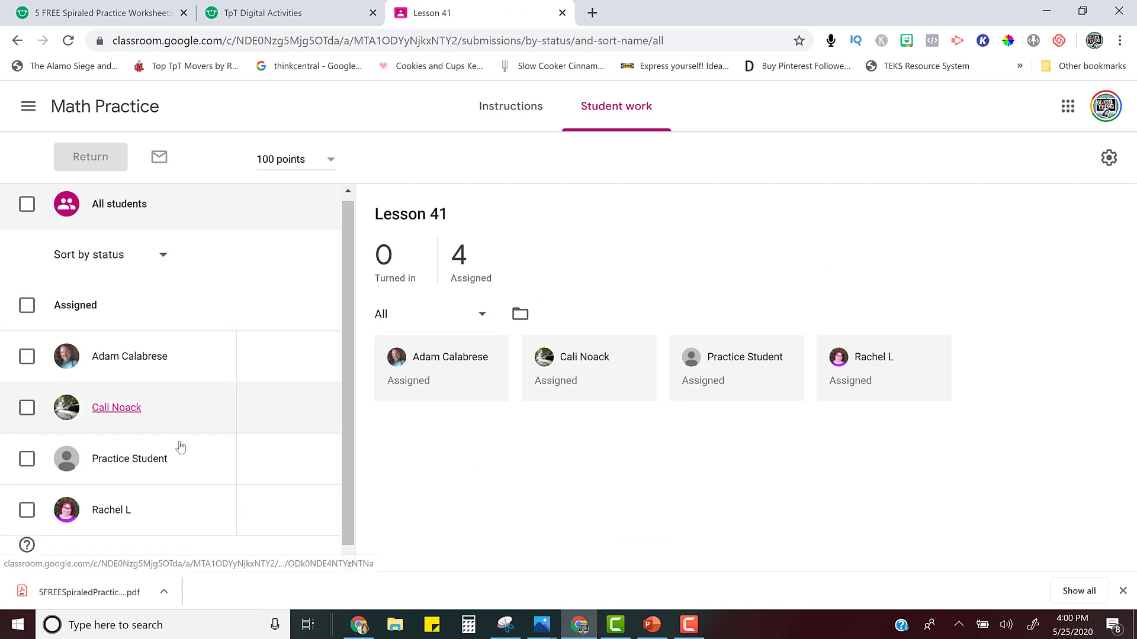
pyautogui.scroll(-1, 174, 450)
pyautogui.scroll(1, 173, 452)
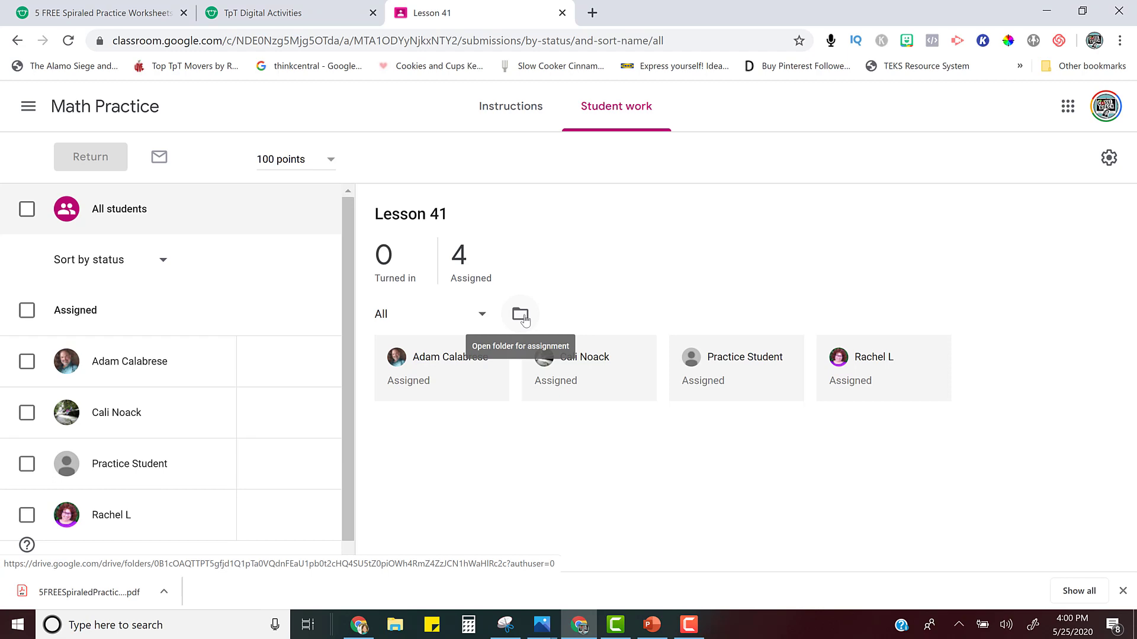
# Switch back to the Teachers Pay Teachers product page, create another digital activity from the worksheet PDF and look through its pages
pyautogui.click(292, 17)
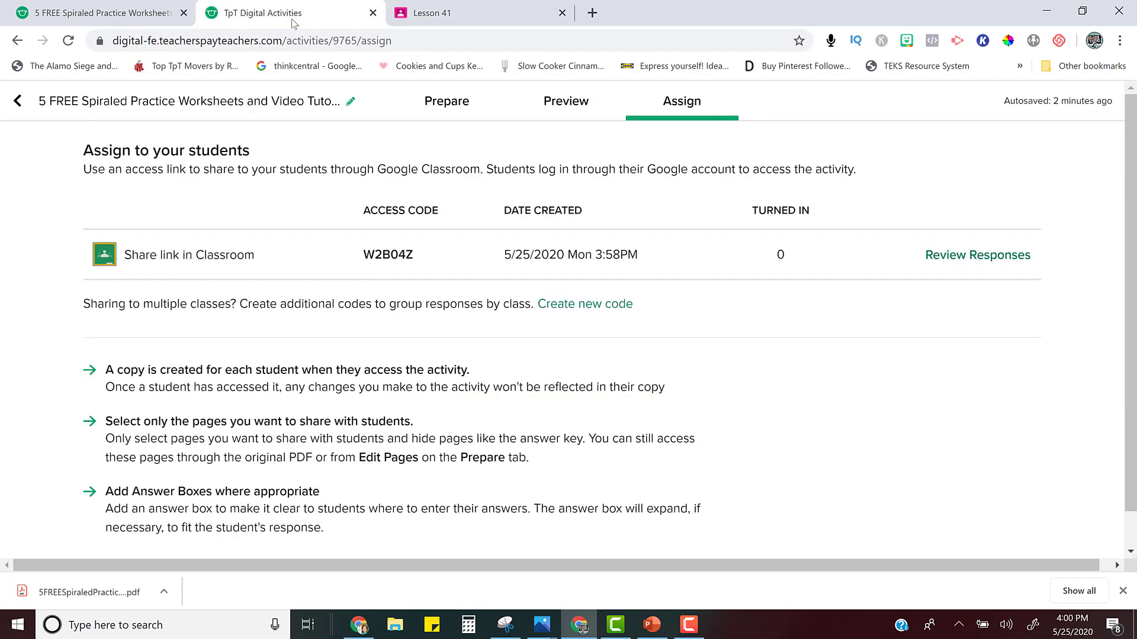
pyautogui.click(405, 11)
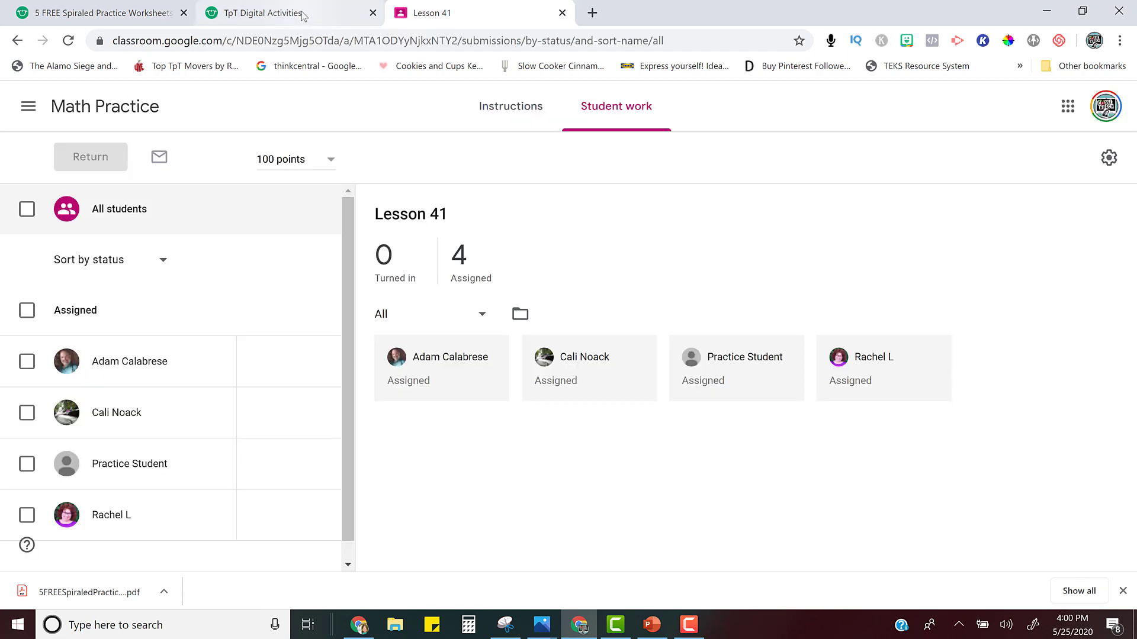
pyautogui.click(272, 13)
pyautogui.click(91, 11)
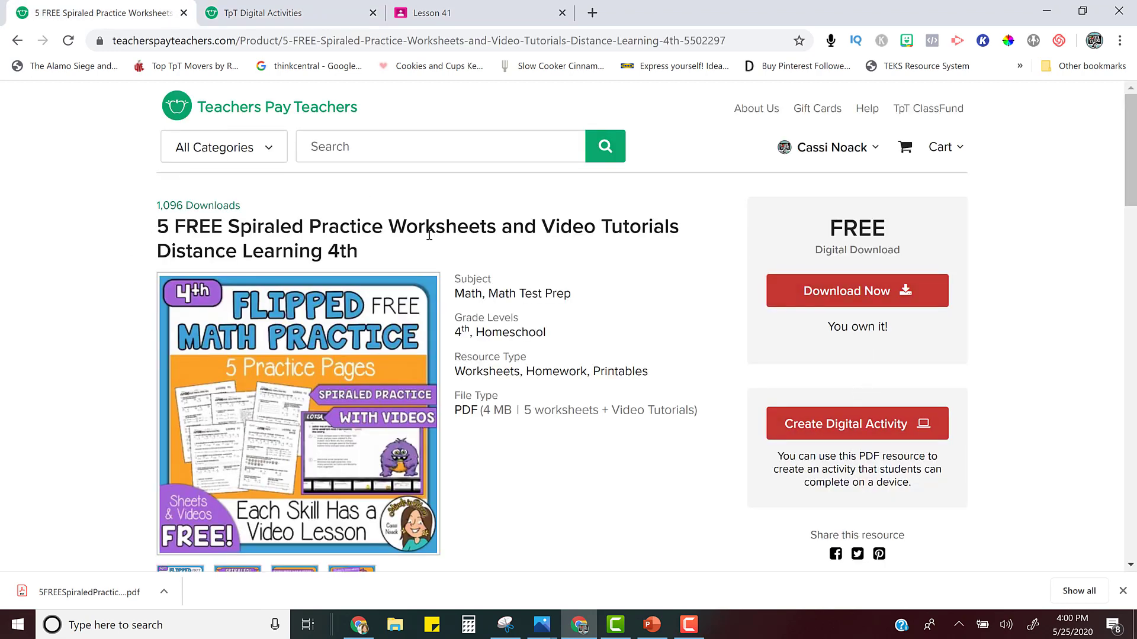
pyautogui.click(833, 426)
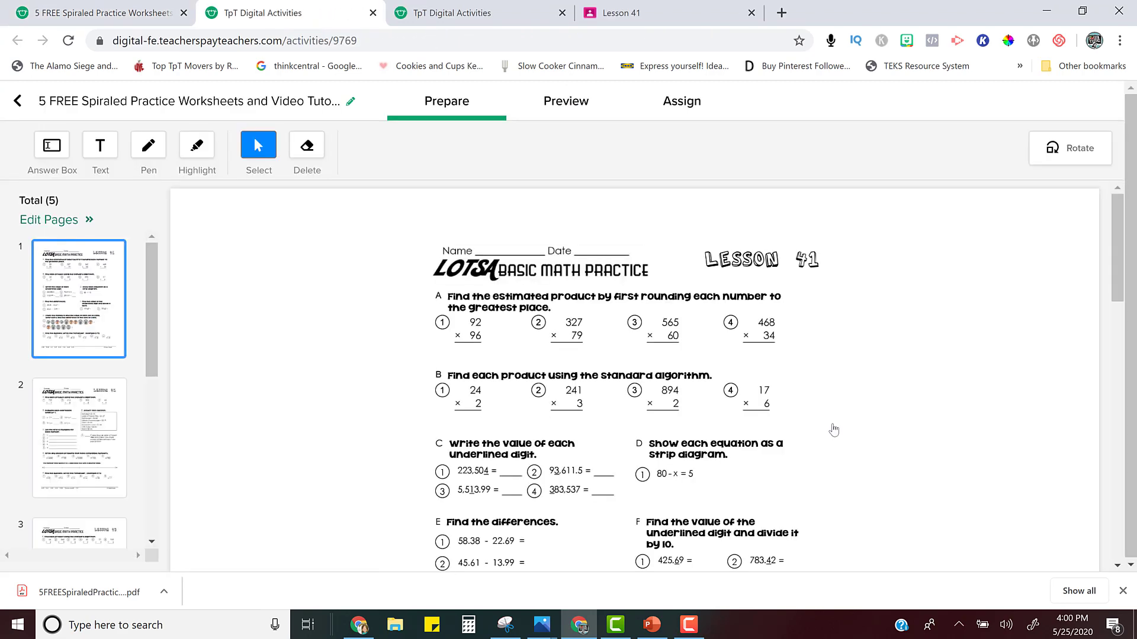
pyautogui.scroll(-5, 110, 397)
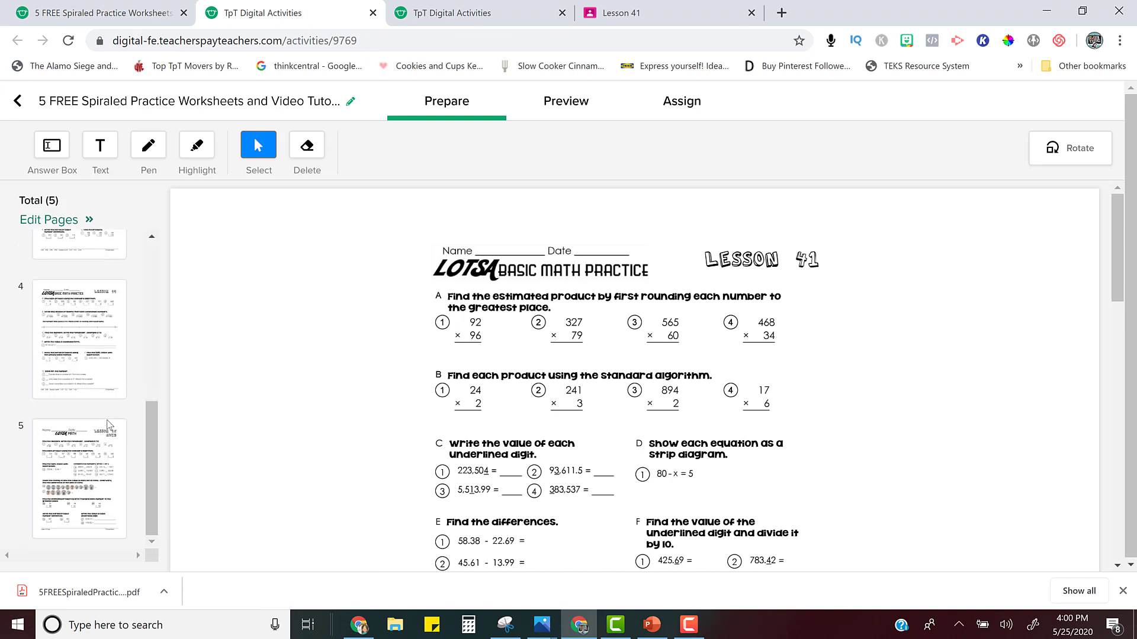
pyautogui.scroll(5, 97, 436)
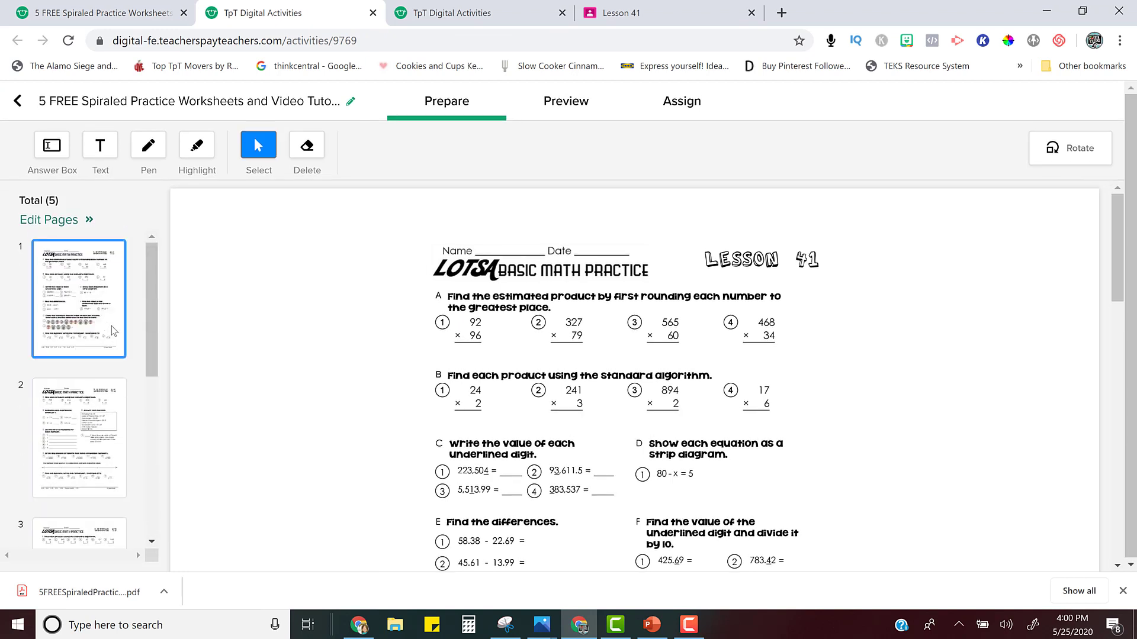